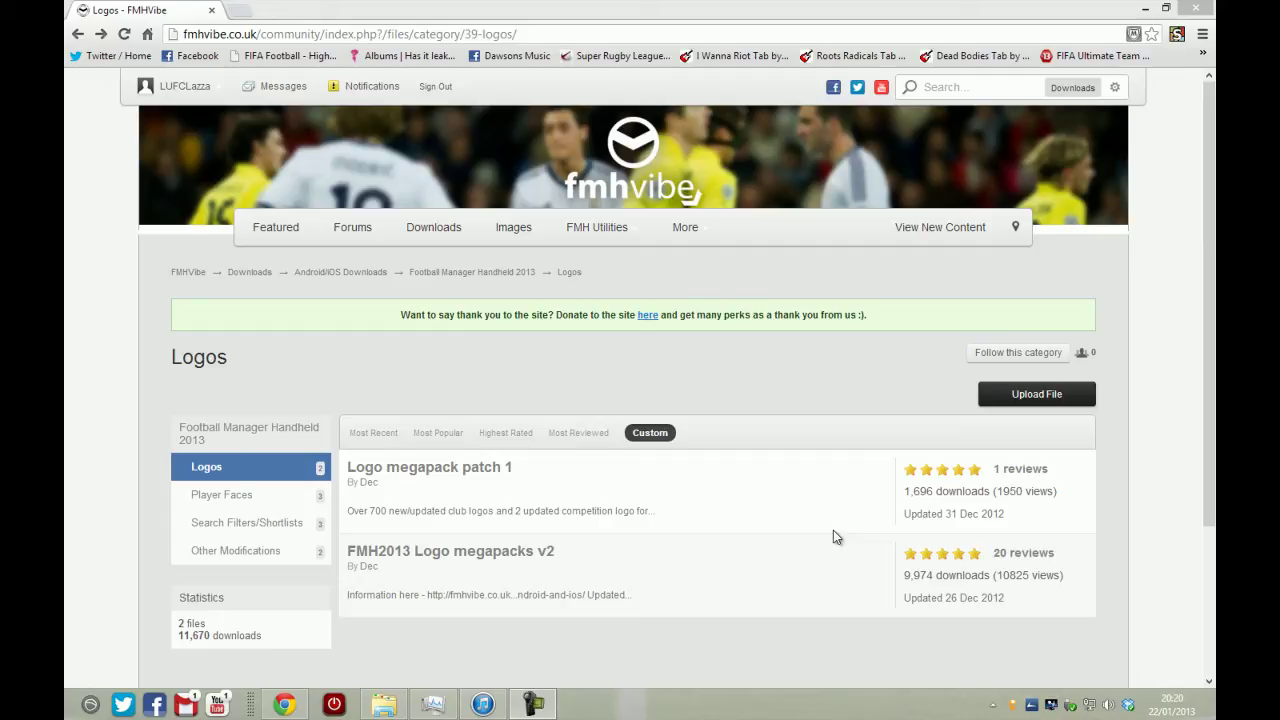
- Open the FMH2013 Logo megapacks v2 entry and bring up its list of downloadable files
left_click_drag(594, 563, 440, 558)
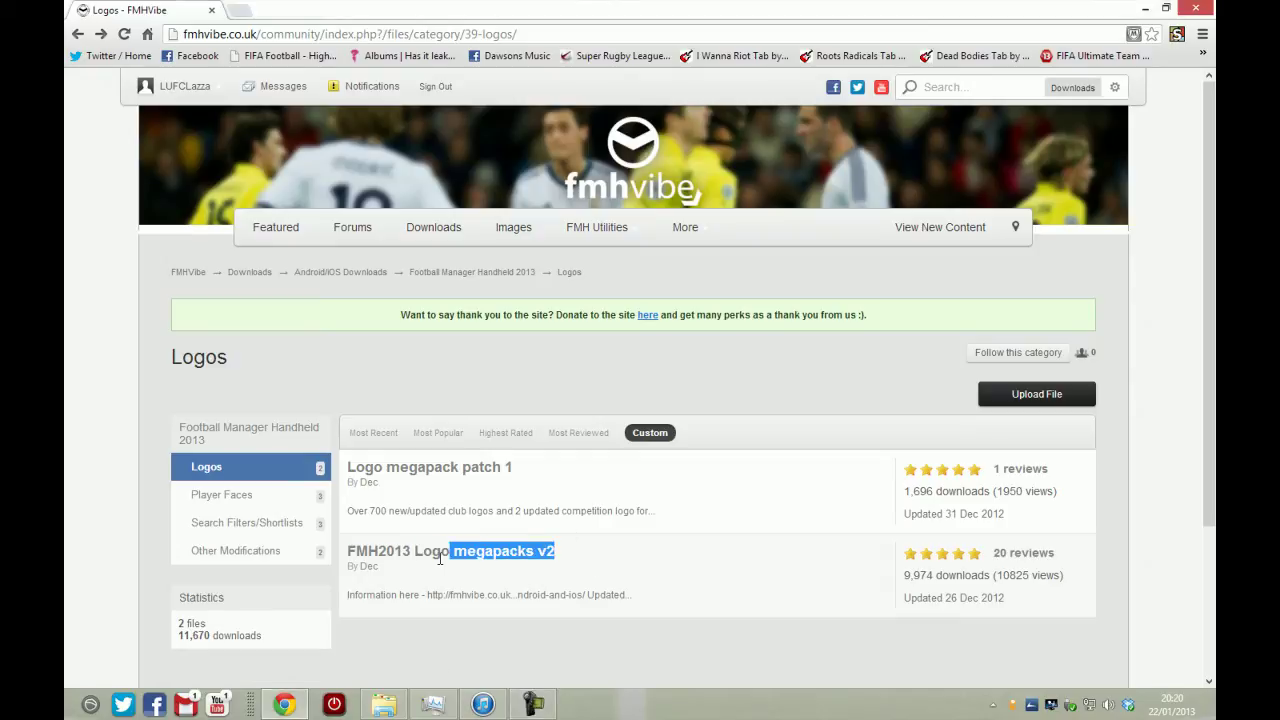
left_click_drag(514, 467, 460, 472)
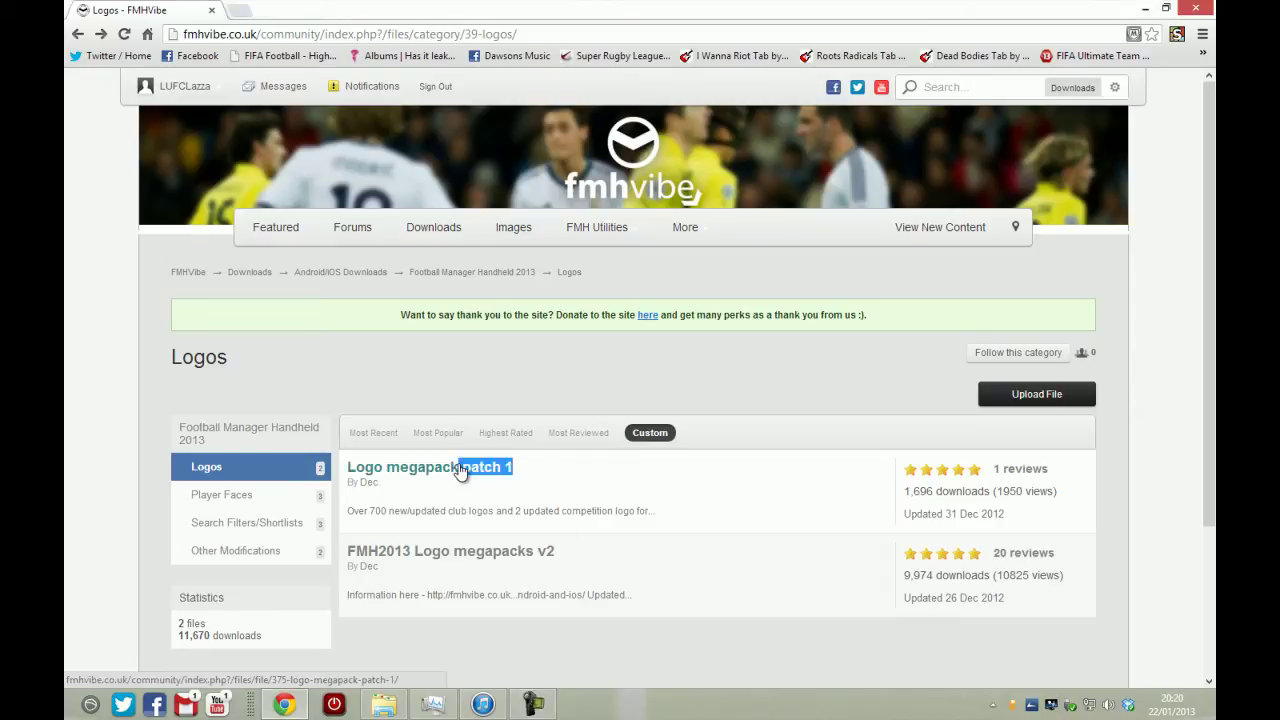
left_click(573, 630)
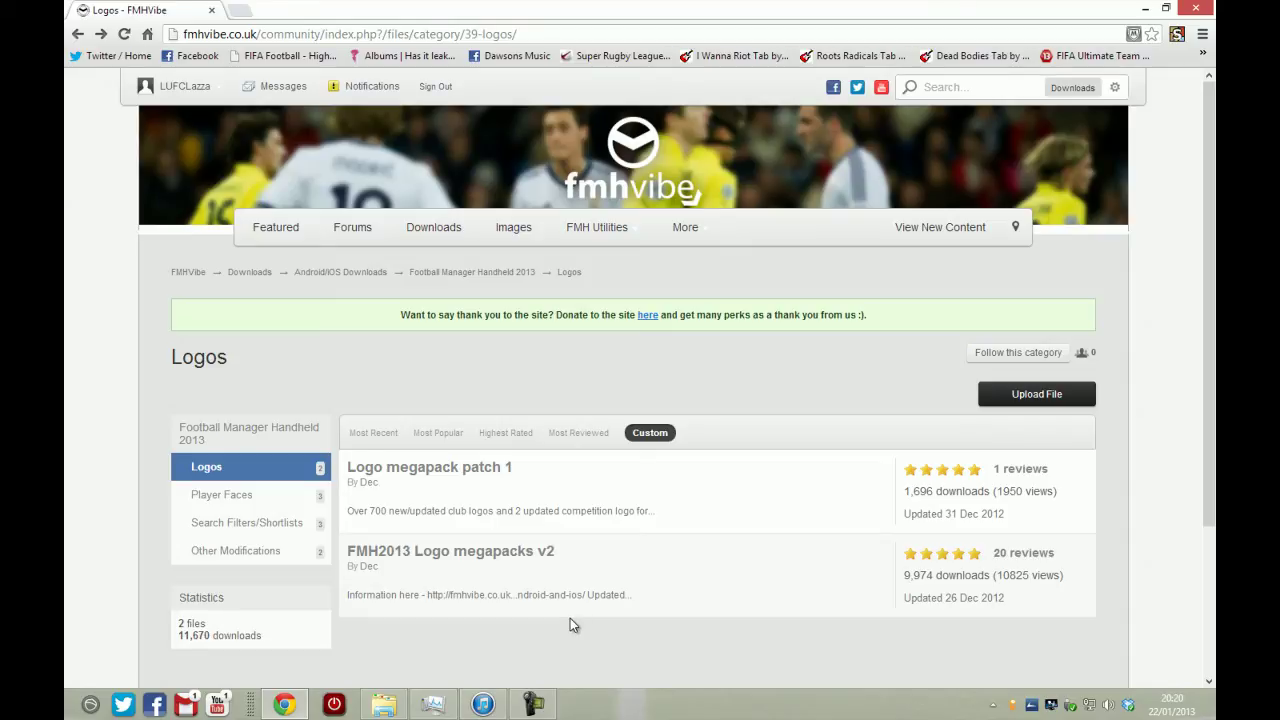
left_click(473, 552)
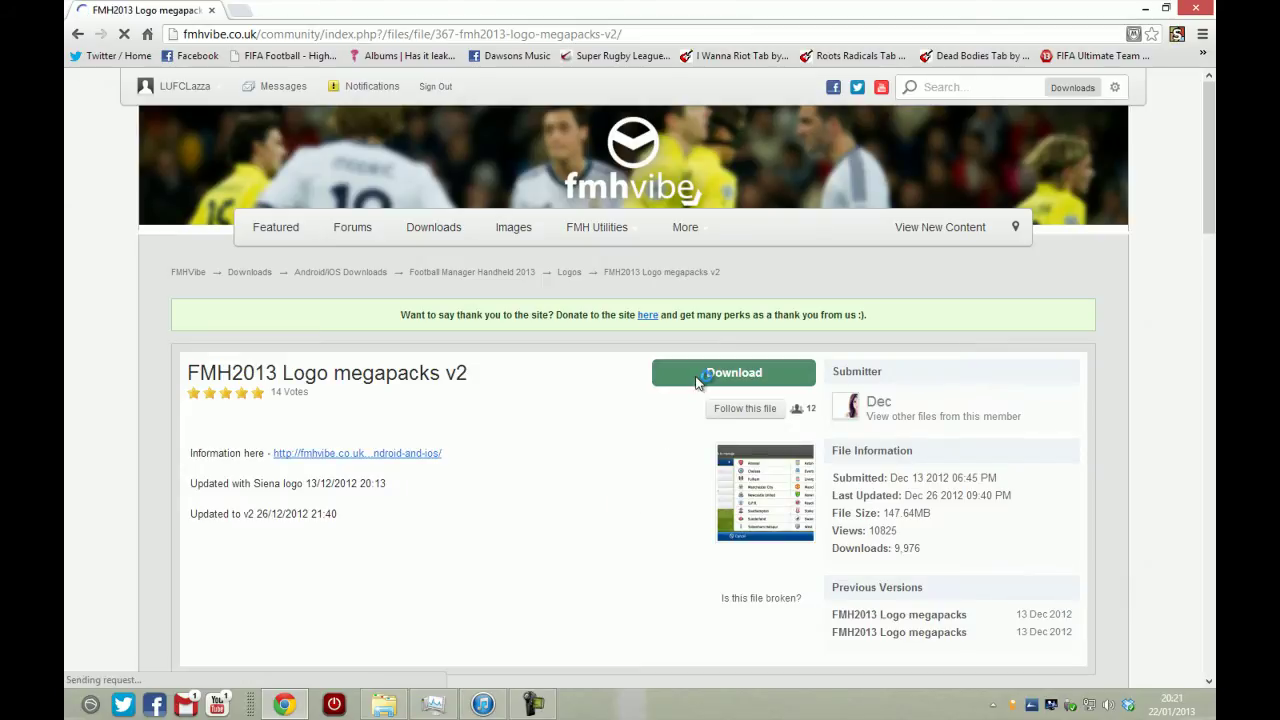
left_click(697, 383)
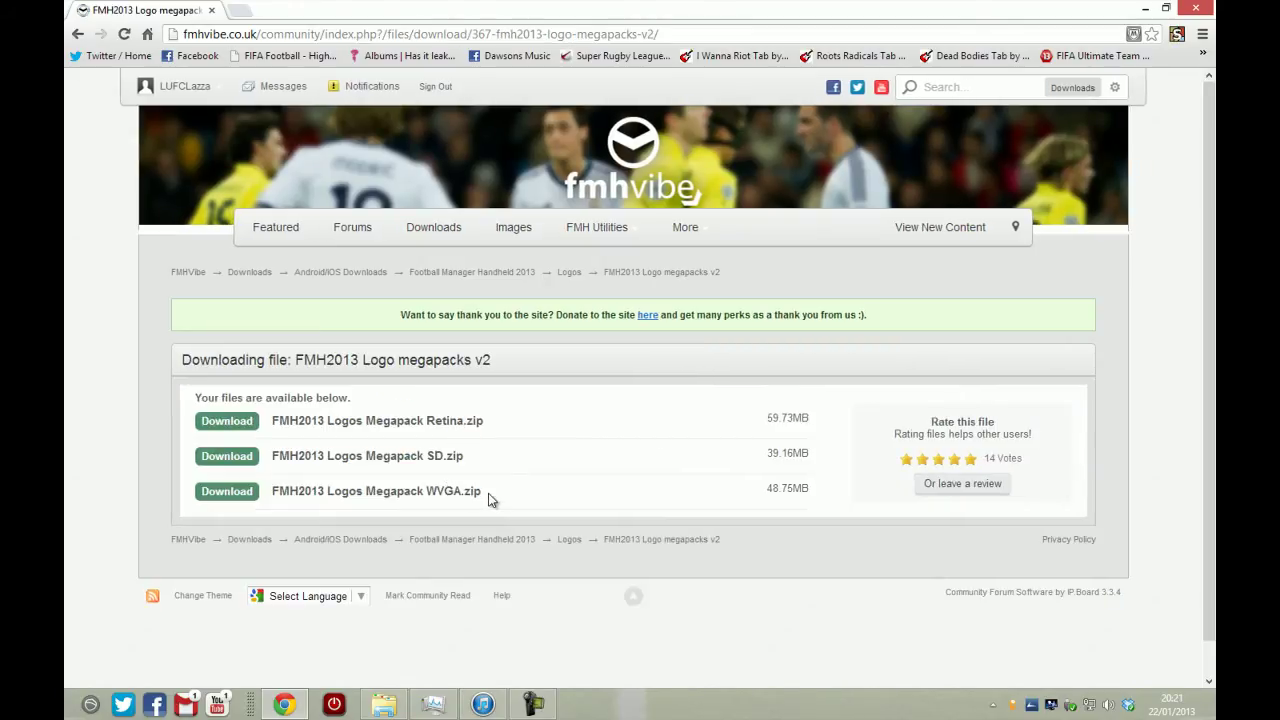
- Point out the WVGA, Retina and SD versions of the logo megapack by highlighting their file names
left_click_drag(490, 500, 427, 505)
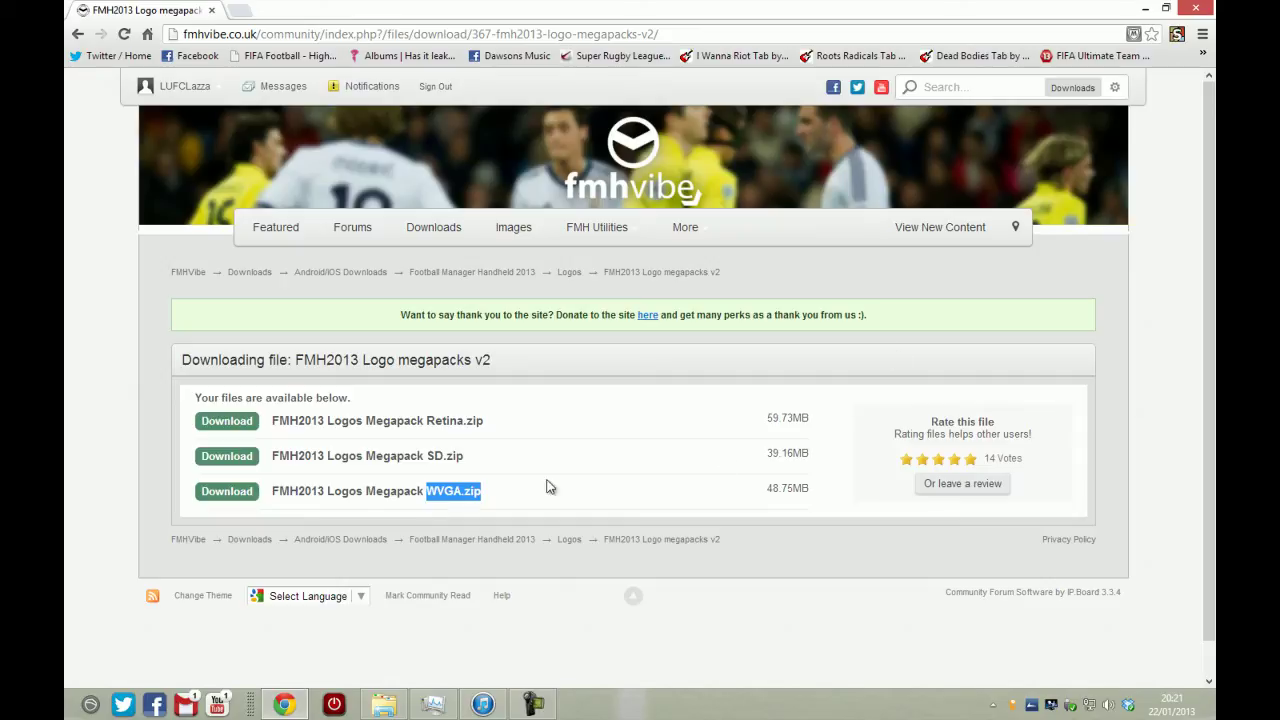
left_click_drag(503, 420, 304, 421)
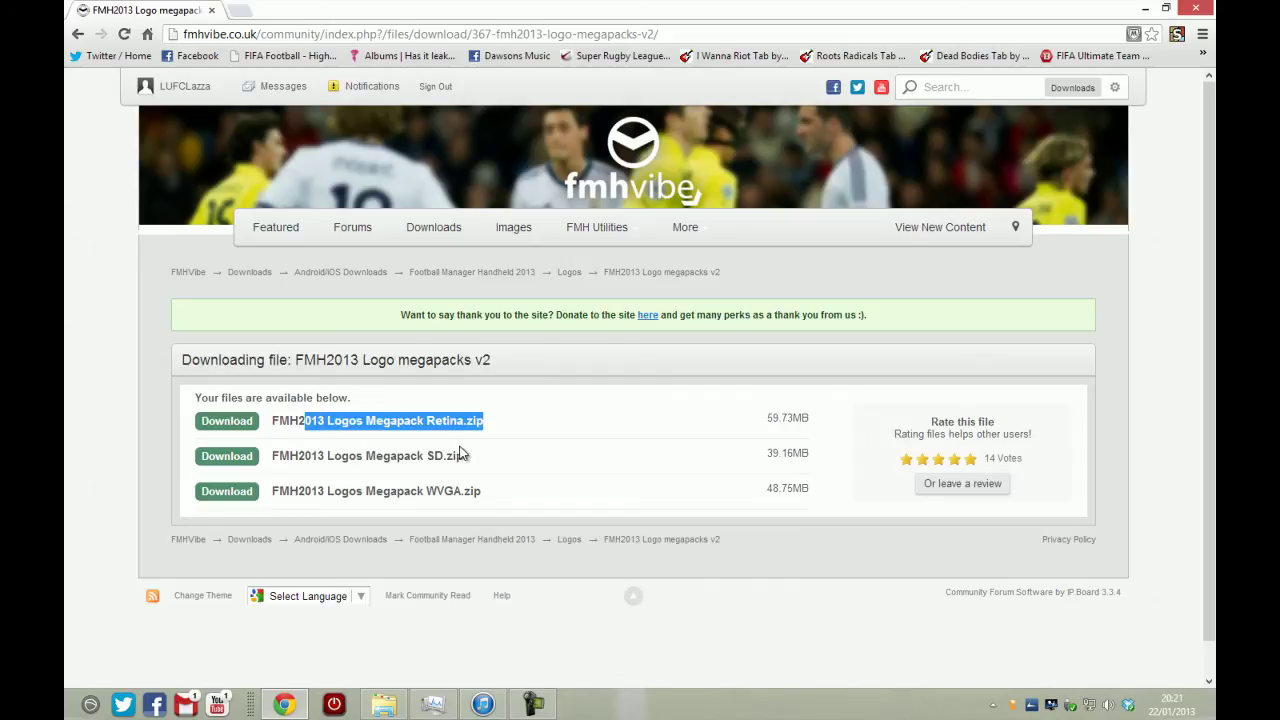
left_click_drag(478, 455, 270, 456)
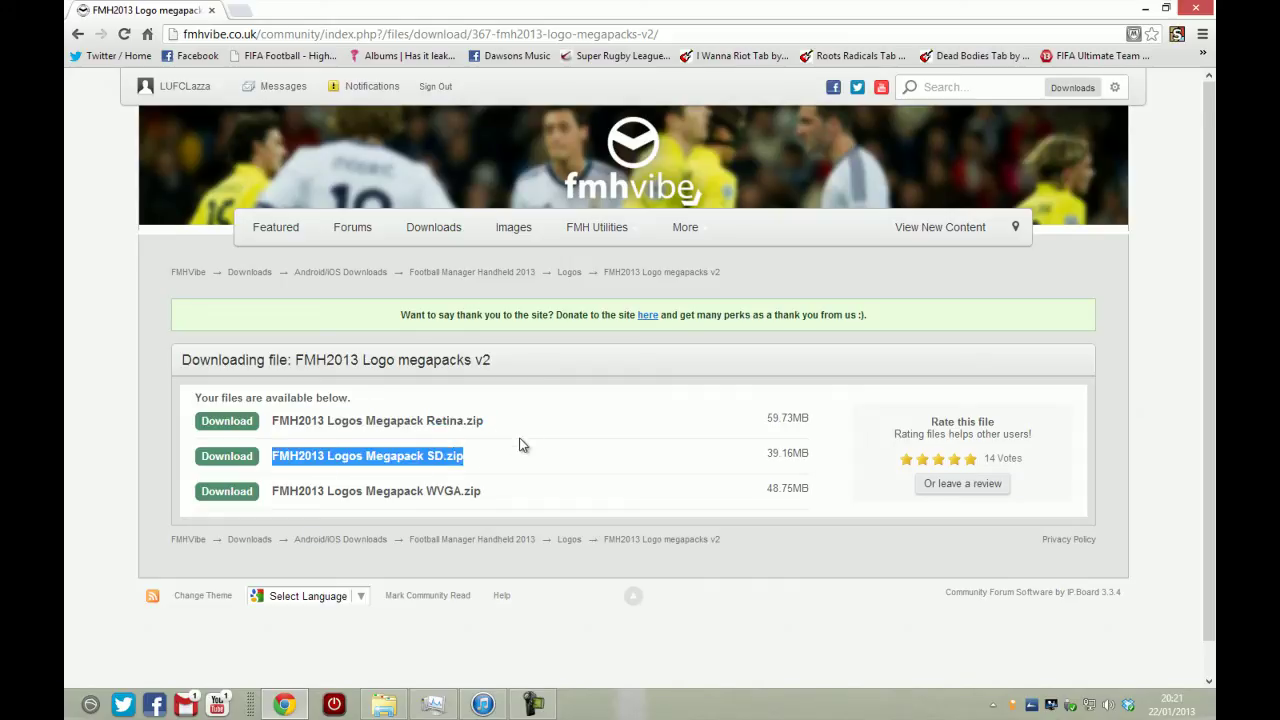
left_click_drag(486, 421, 265, 438)
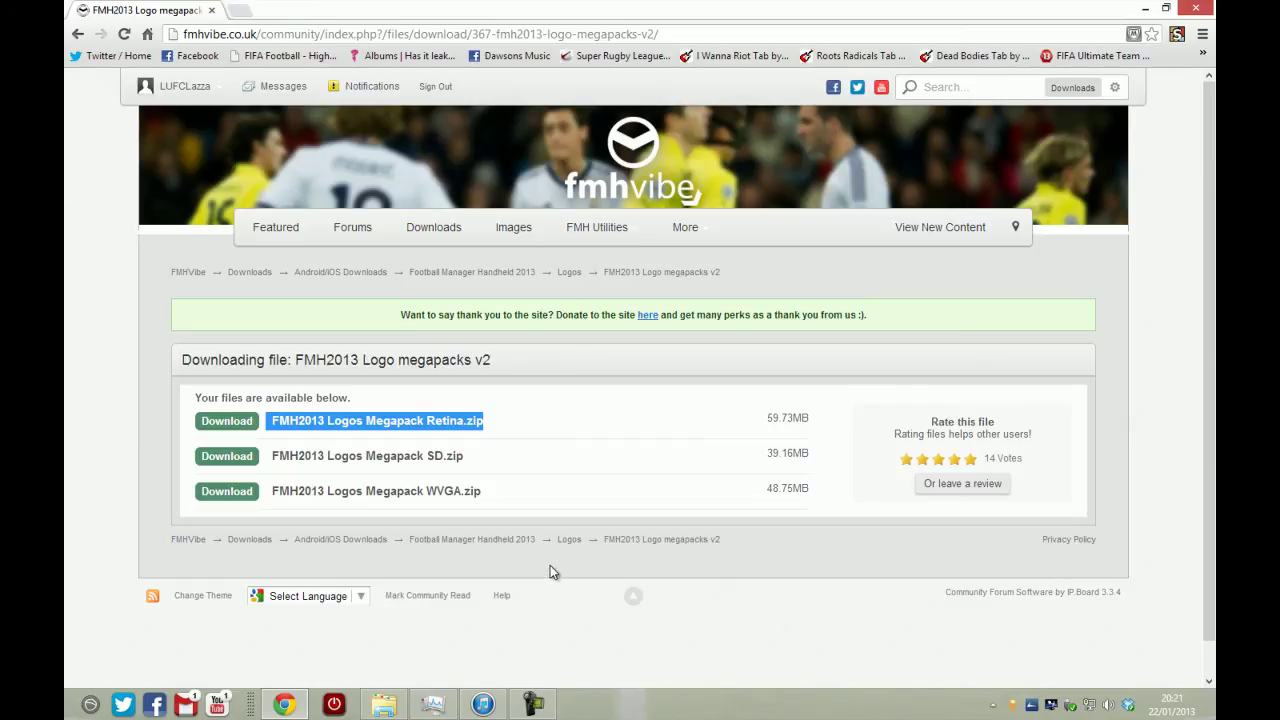
- Start downloading FMH2013 Logos Megapack Retina.zip and cancel the download
left_click(243, 423)
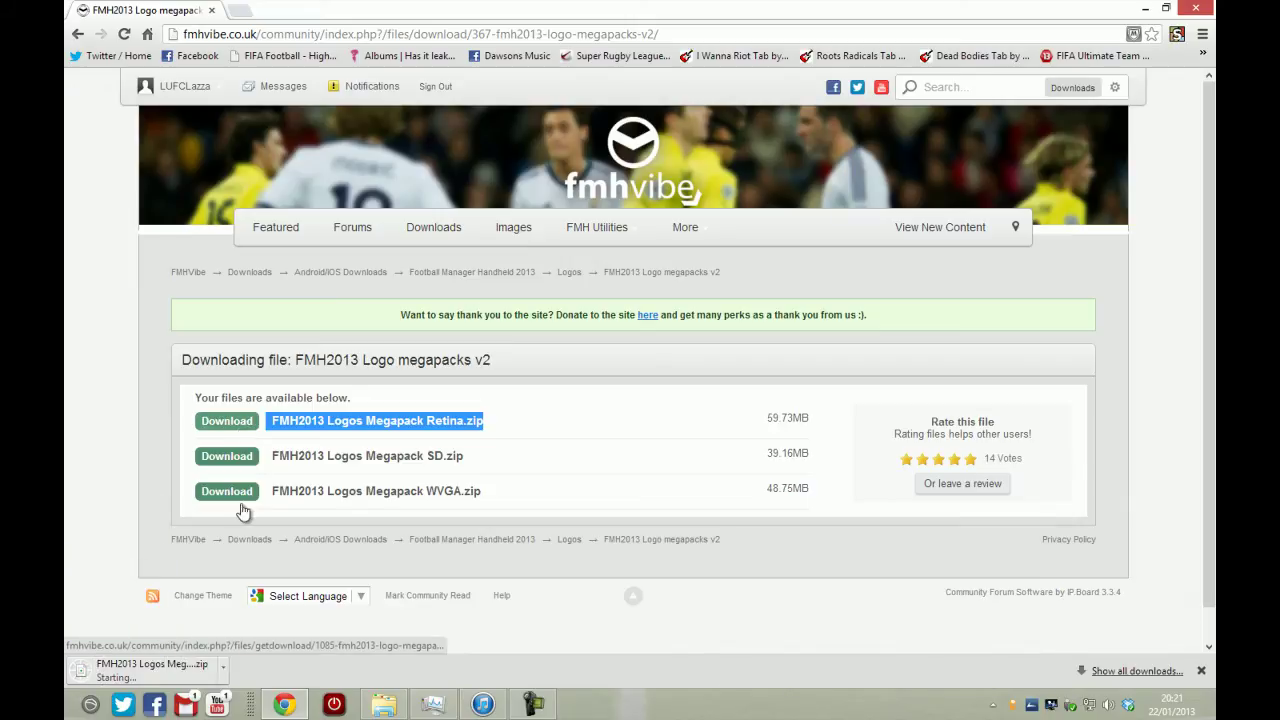
left_click(226, 668)
left_click(258, 649)
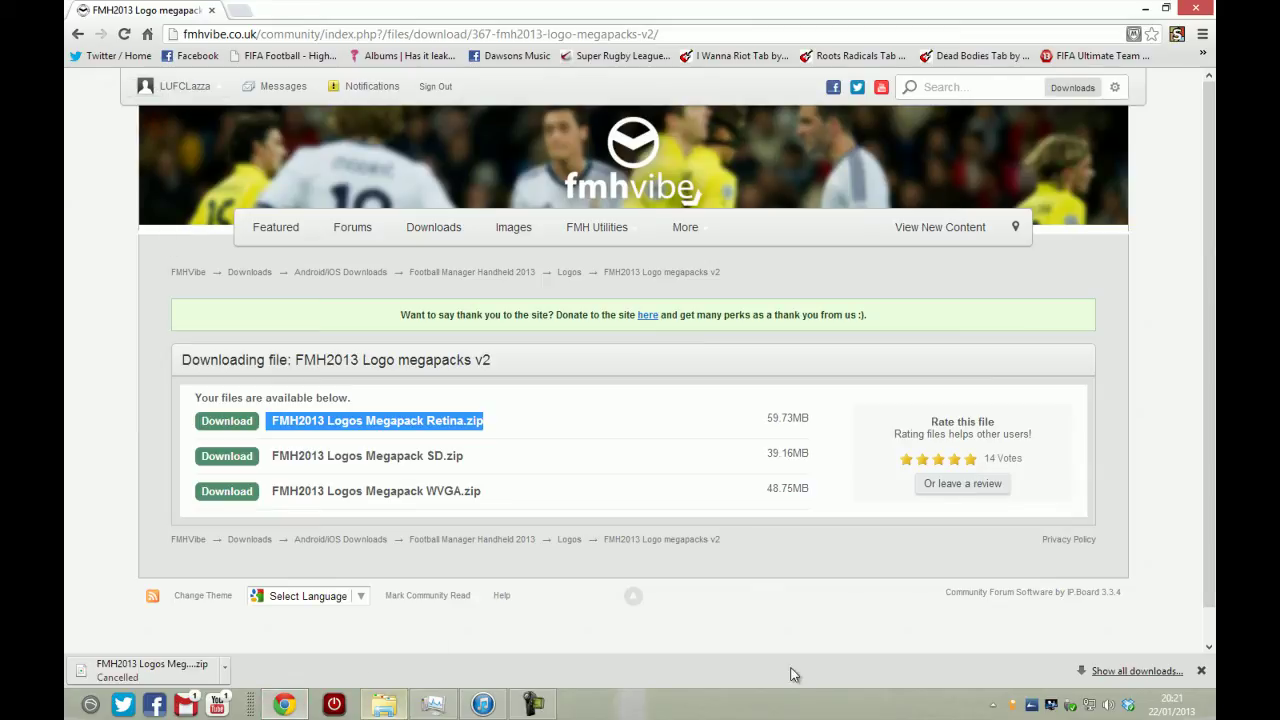
left_click(1201, 670)
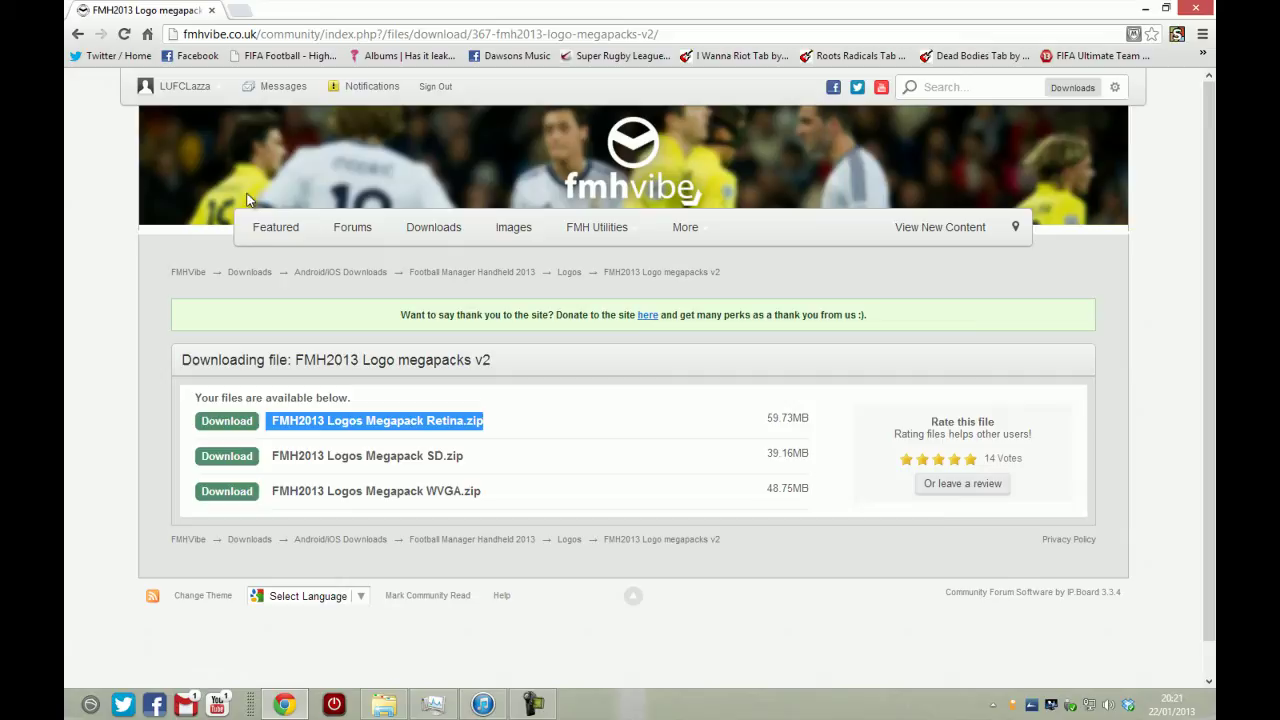
- Return to the Logos category and highlight the description of Logo megapack patch 1
left_click(80, 34)
left_click(80, 34)
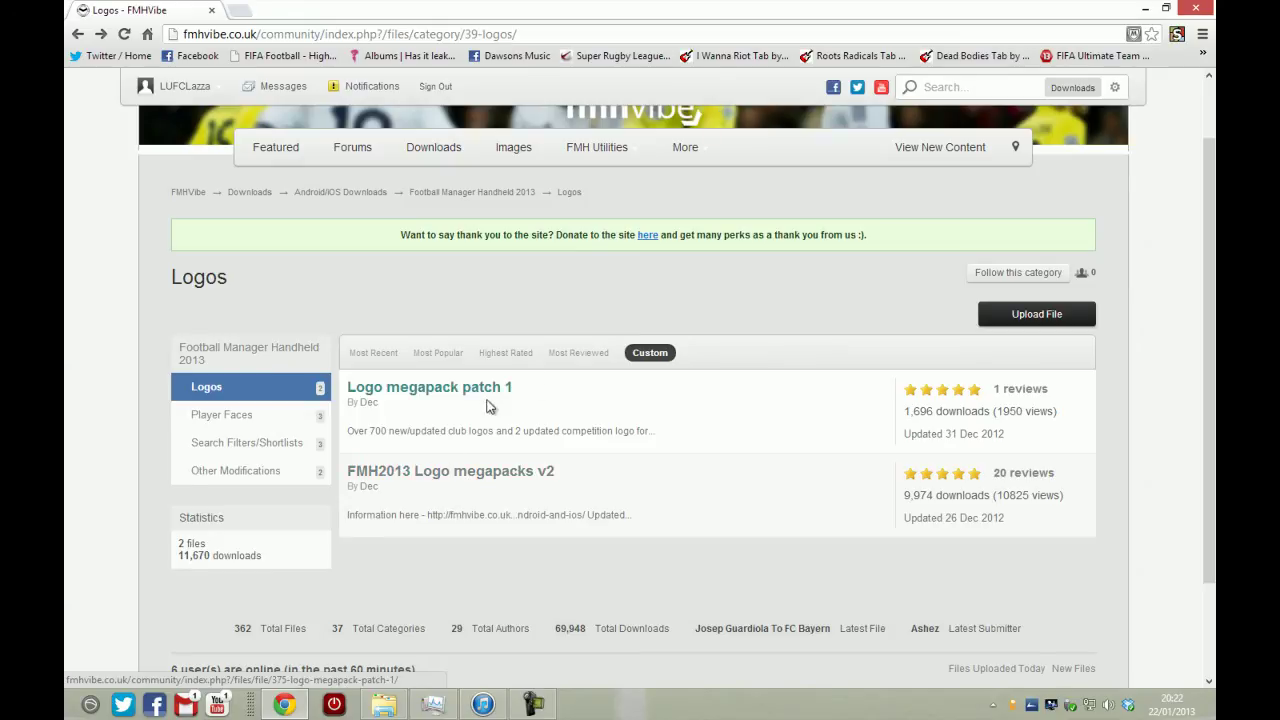
scroll(457, 436, "down", 3)
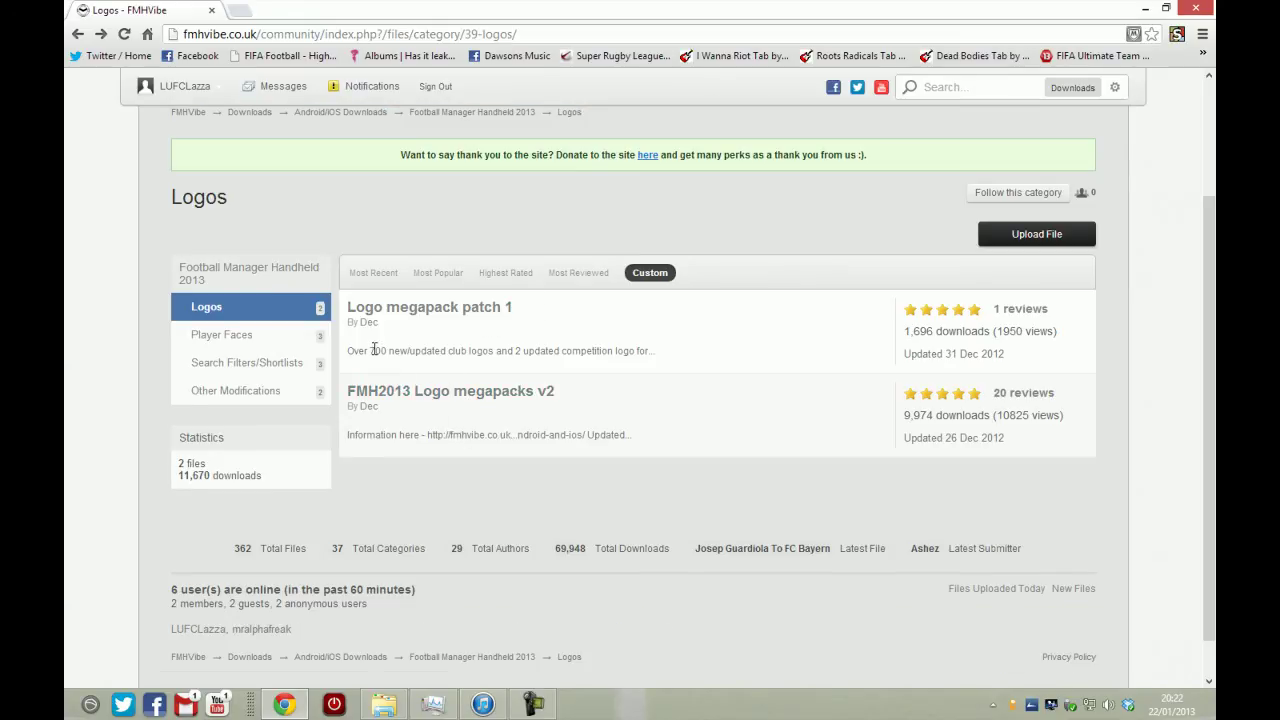
left_click_drag(371, 350, 630, 352)
left_click(697, 373)
- Switch to File Explorer and open the extracted FMH2013 Logos Megapack Retina folder inside FMHVibe, down to its logo images
left_click(383, 708)
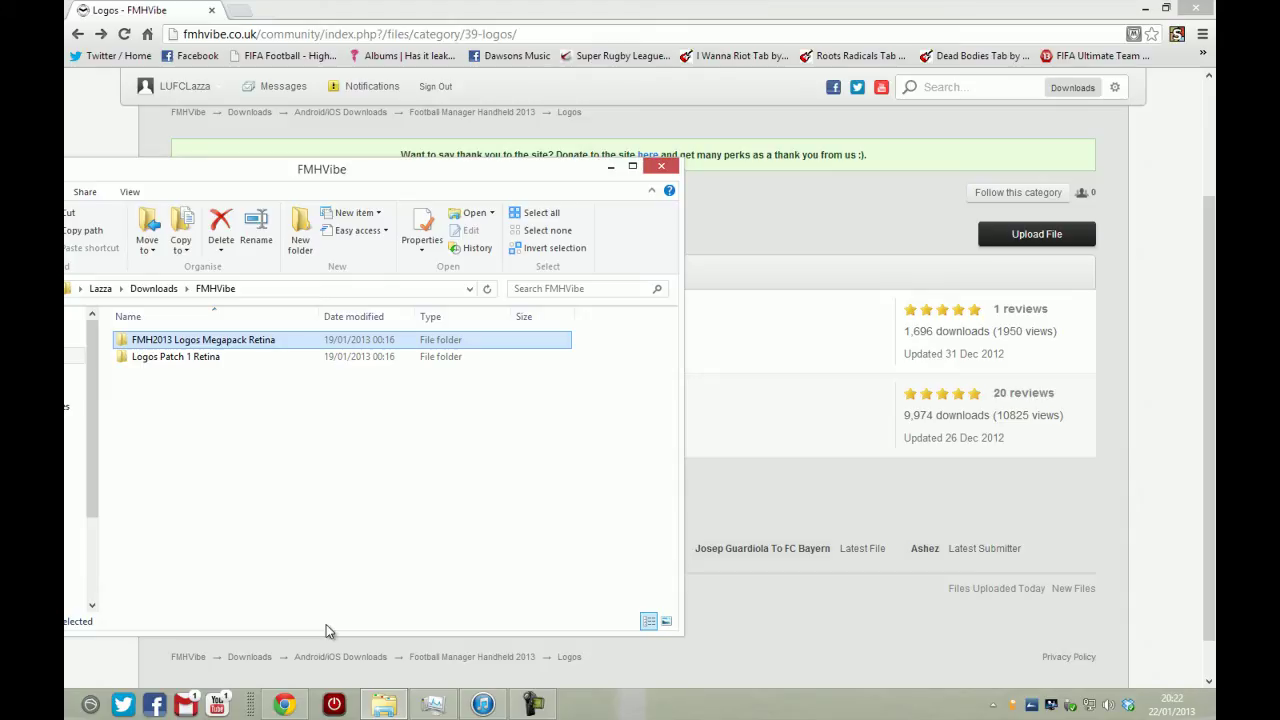
left_click(160, 356, "shift")
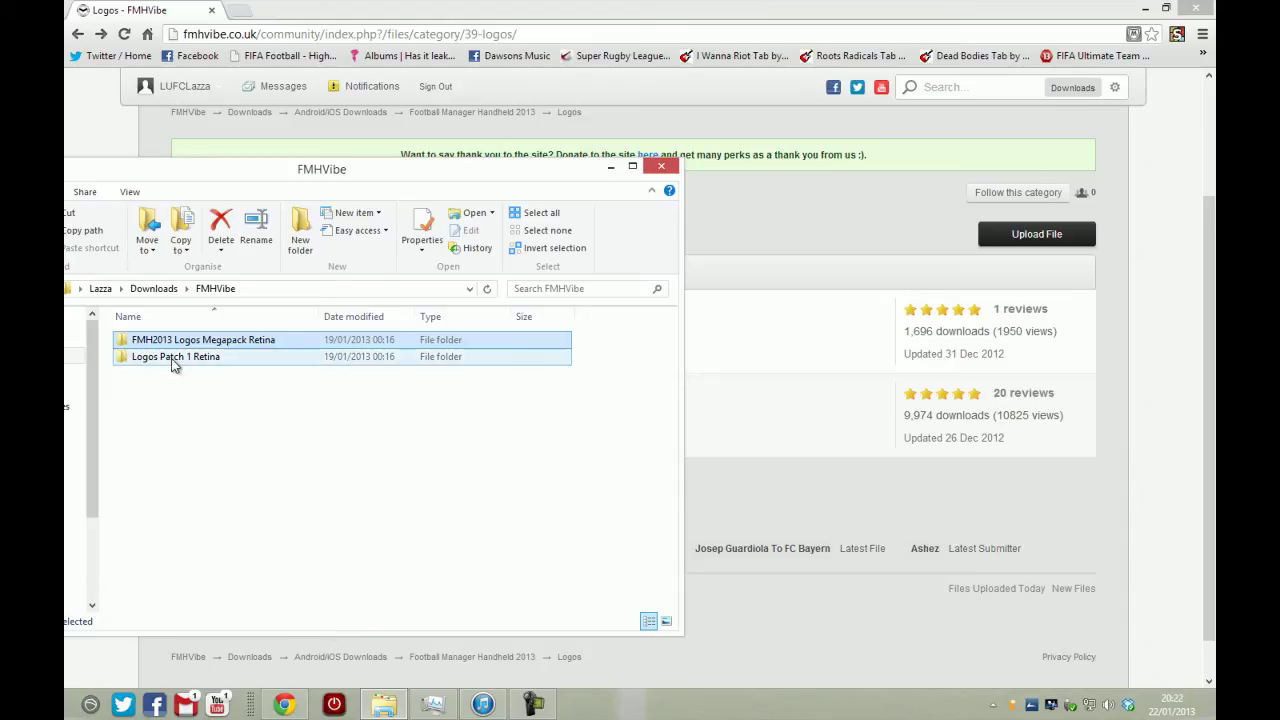
key("Delete")
double_click(193, 341)
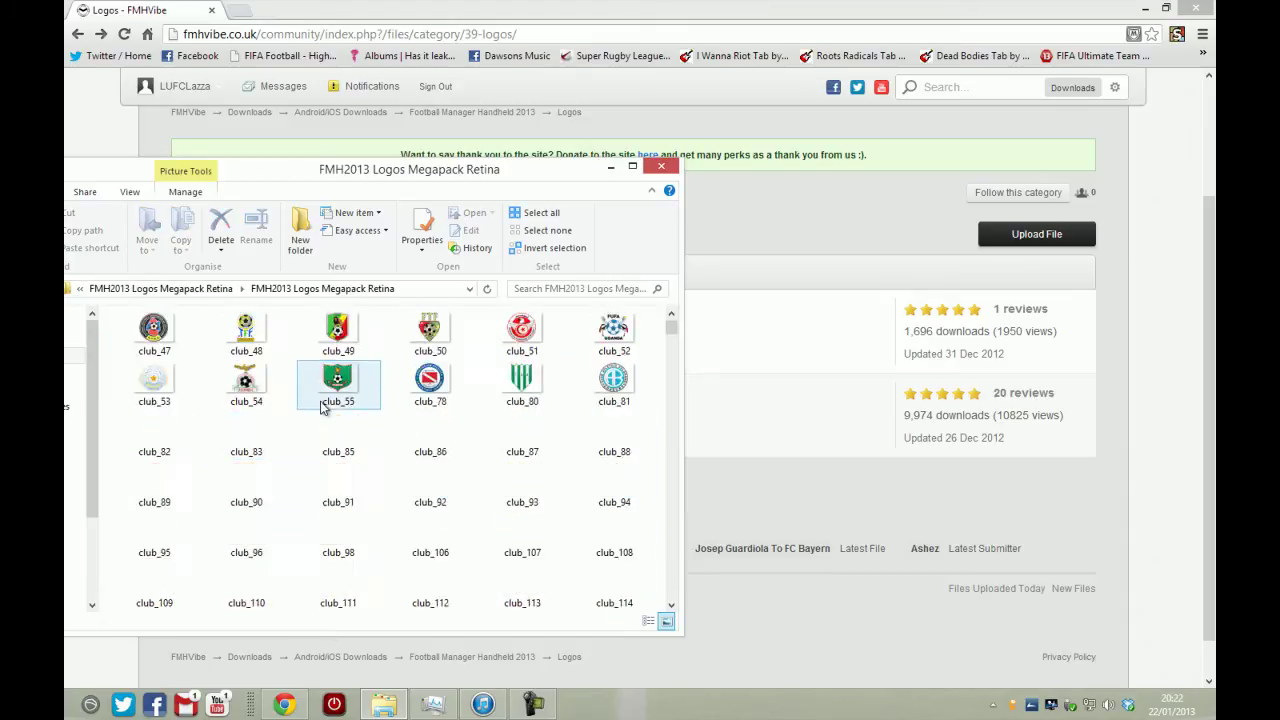
- Look through the club and competition logo images in the FMH2013 Logos Megapack Retina folder
scroll(340, 410, "down", 15)
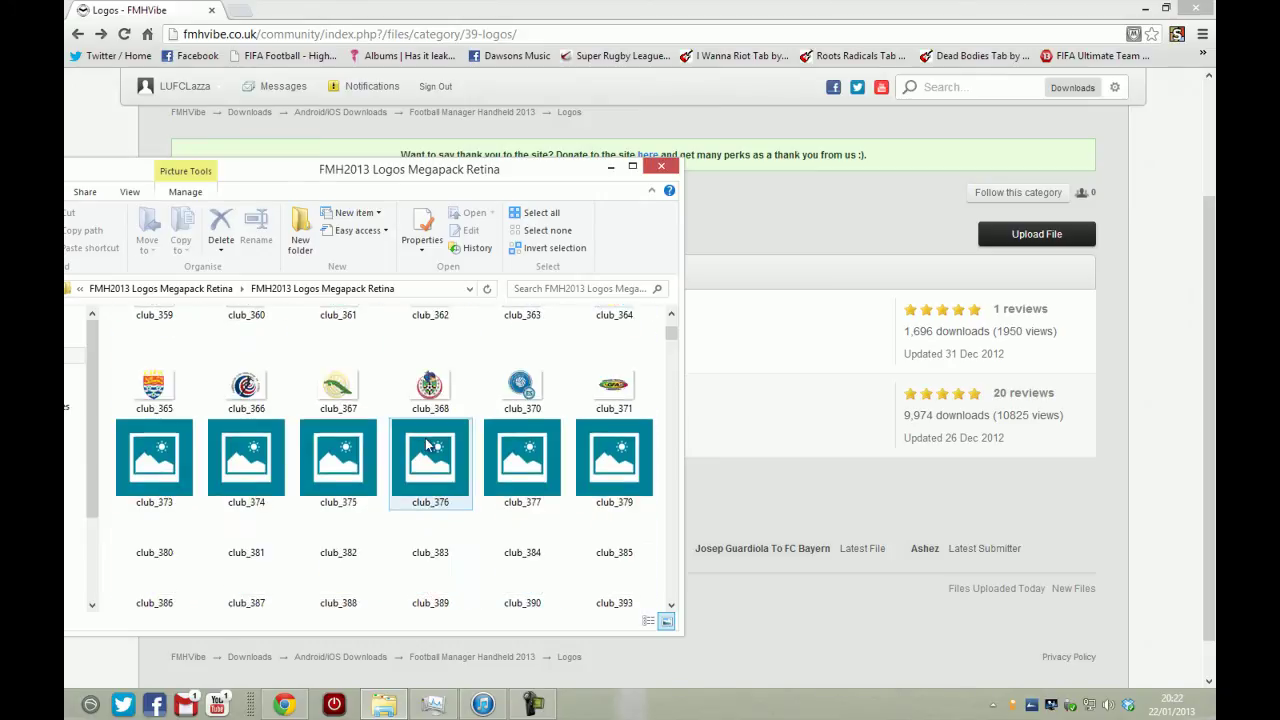
scroll(426, 445, "down", 12)
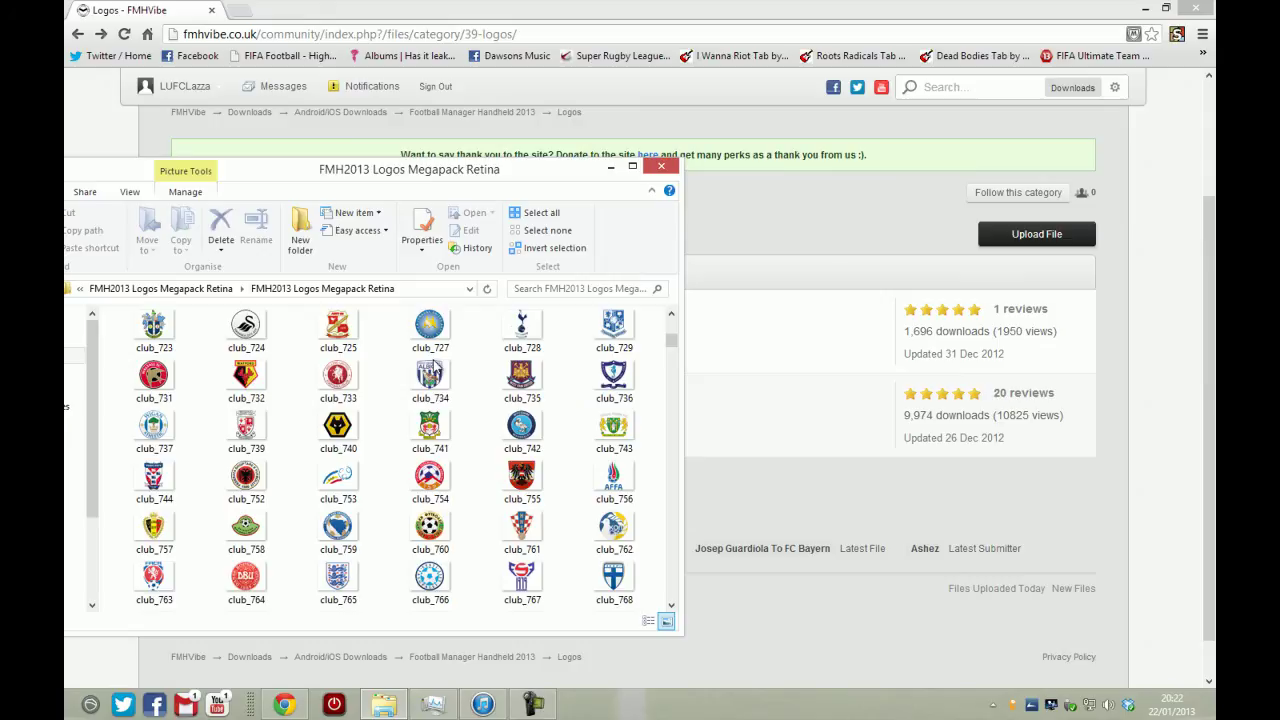
scroll(347, 396, "down", 8)
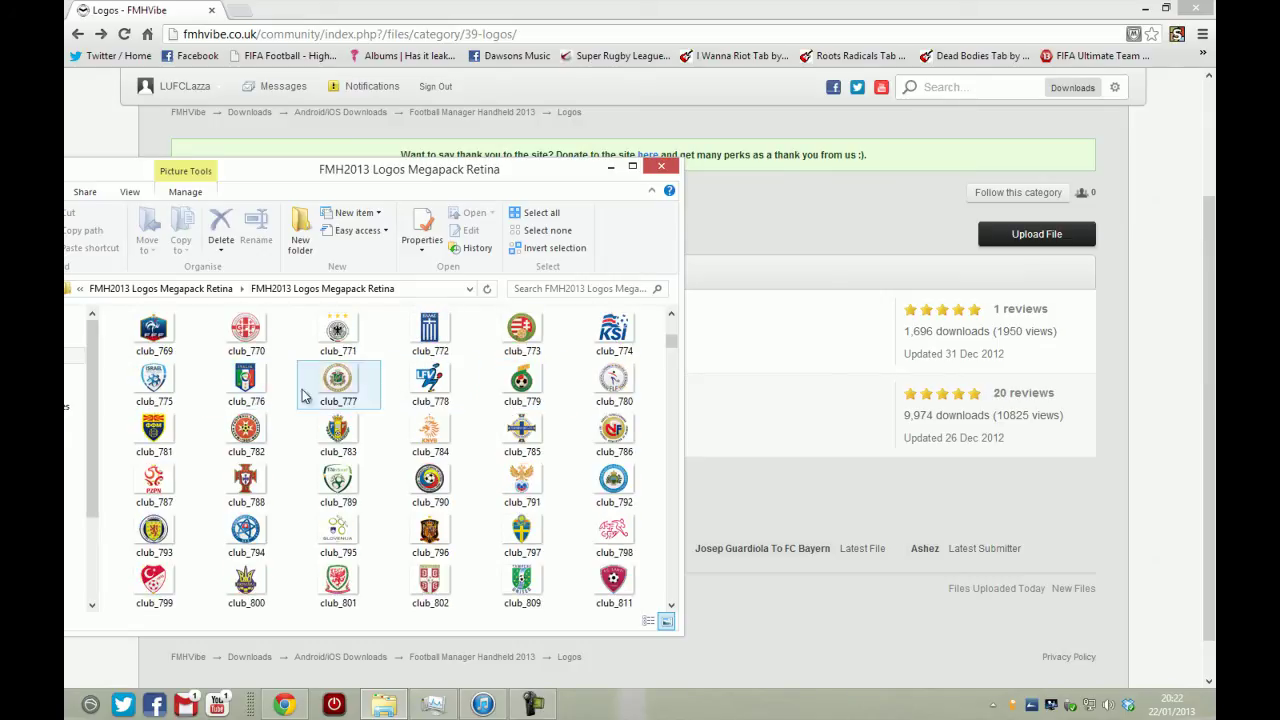
scroll(347, 396, "down", 8)
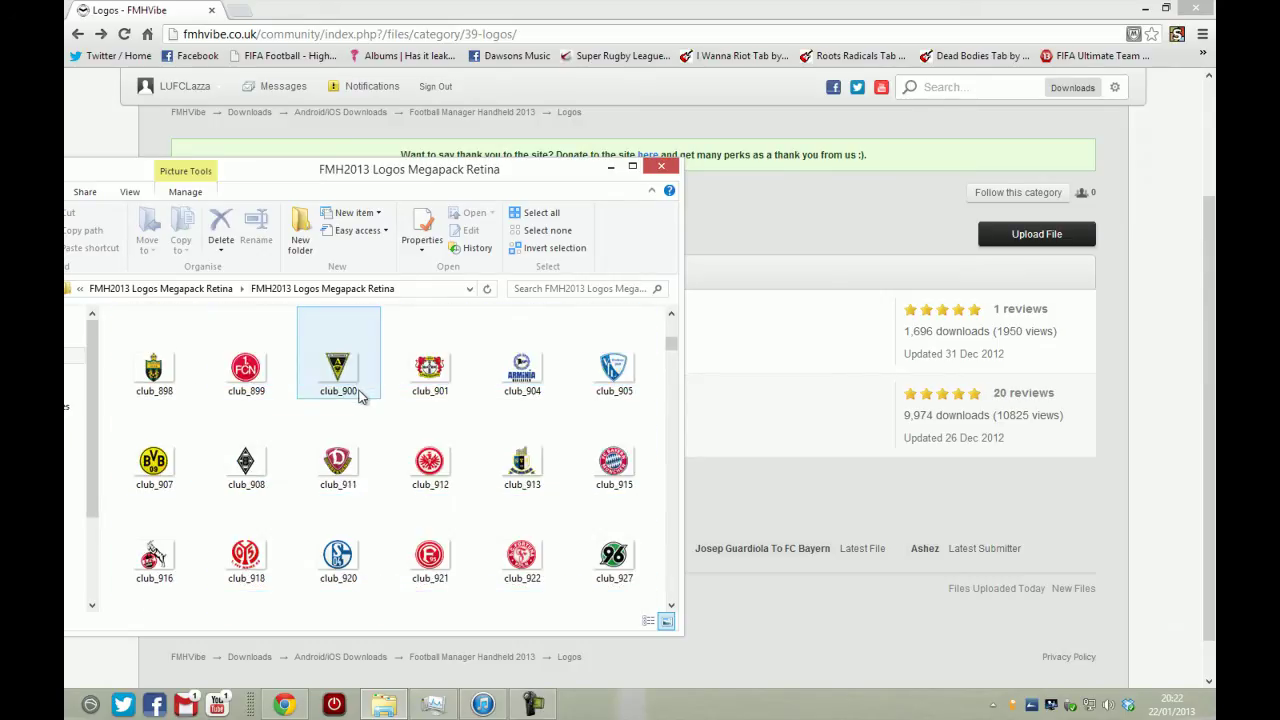
scroll(366, 408, "down", 8)
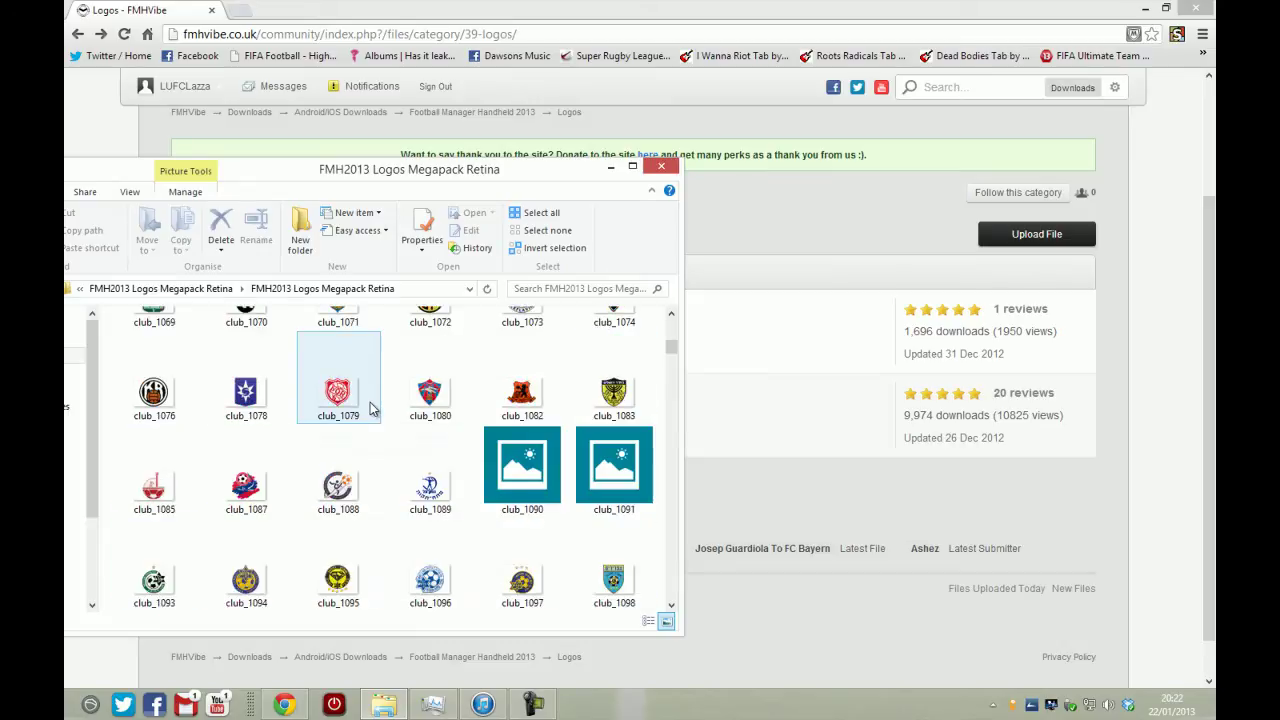
scroll(370, 408, "down", 2)
scroll(370, 408, "down", 12)
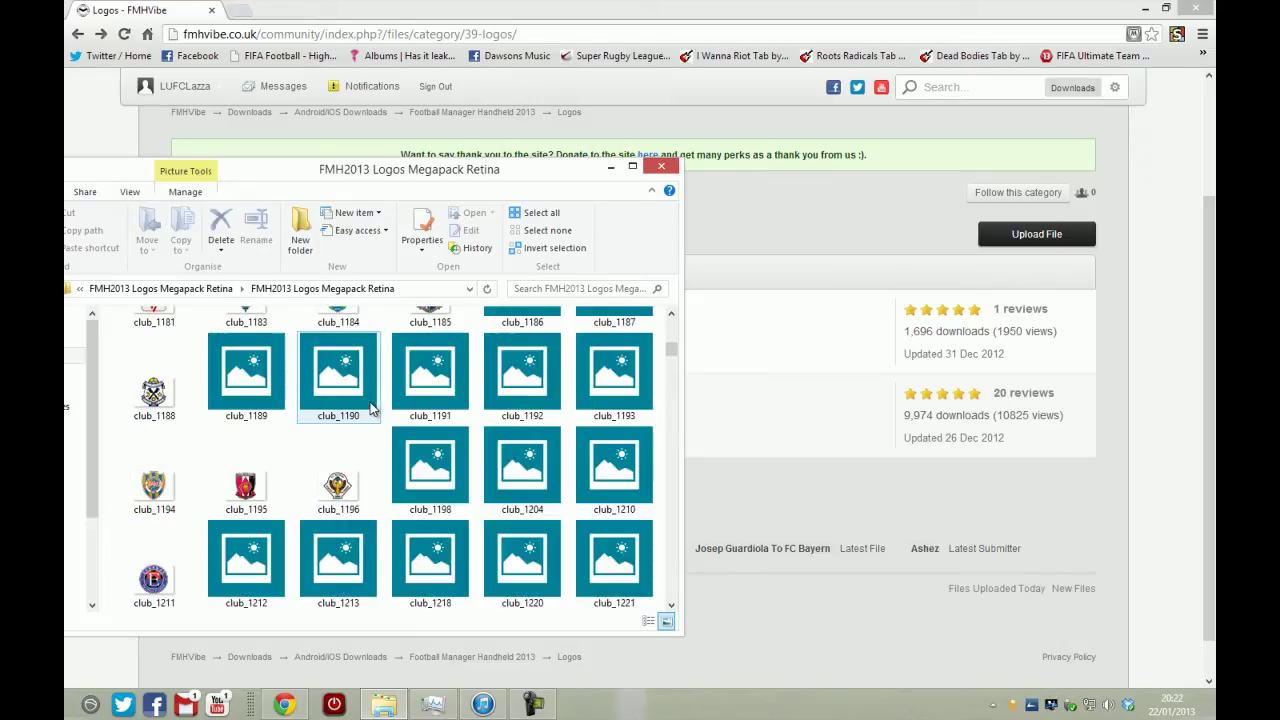
scroll(370, 408, "down", 20)
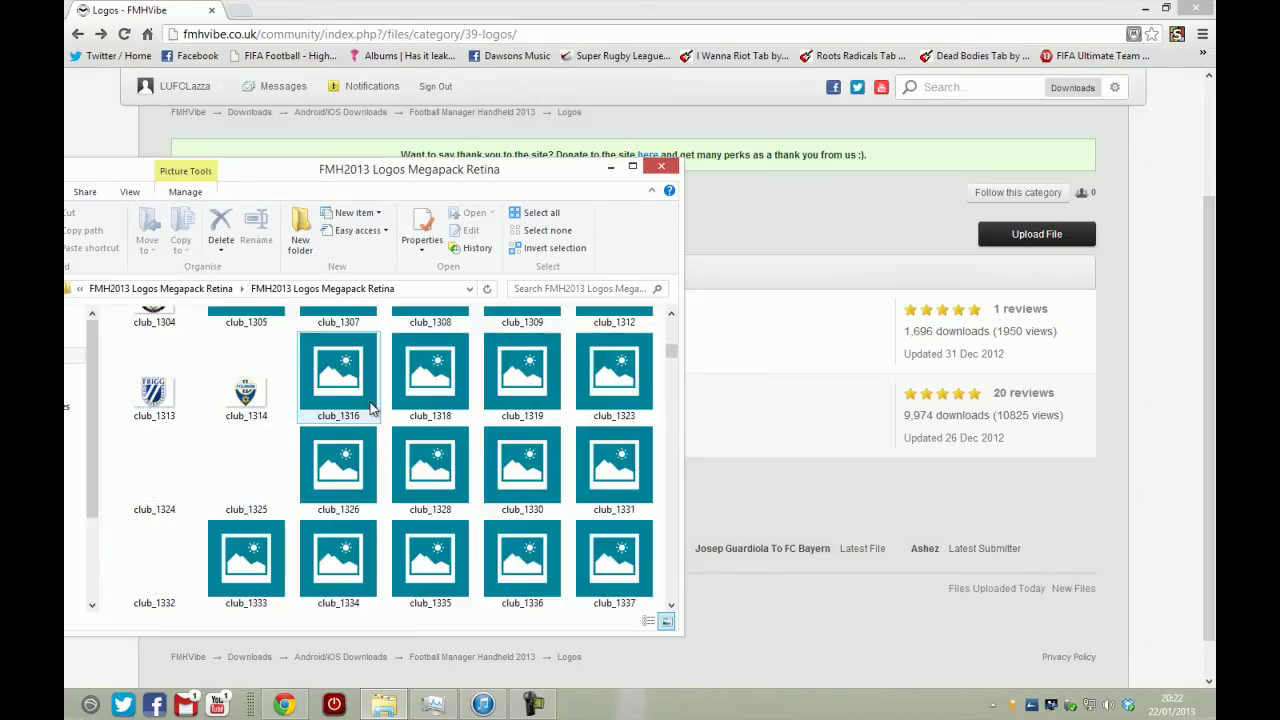
left_click_drag(673, 360, 655, 588)
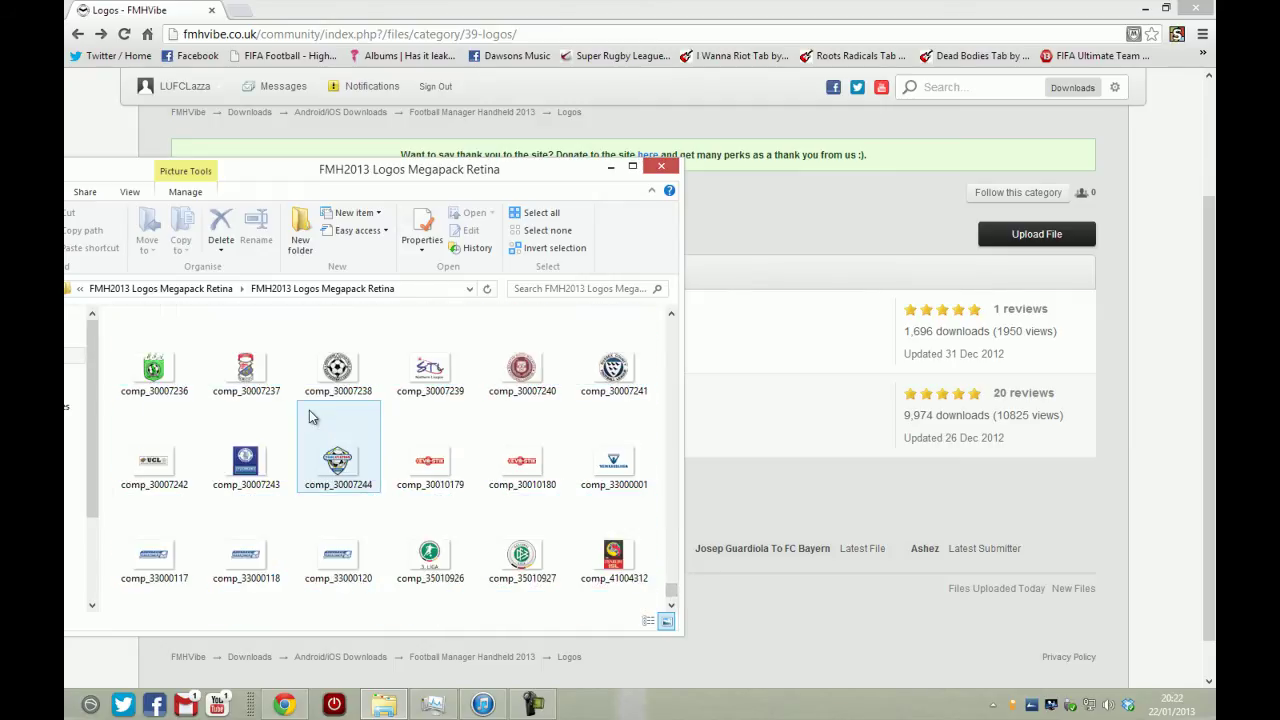
scroll(325, 418, "up", 5)
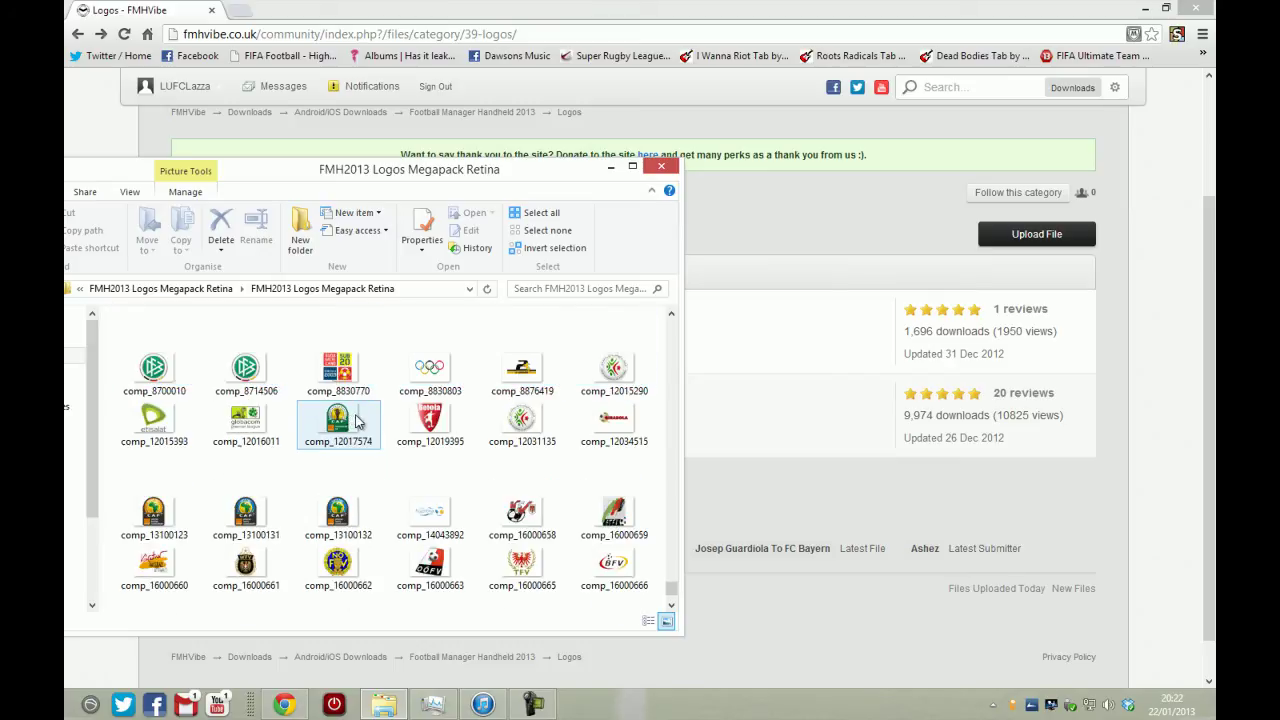
scroll(358, 418, "up", 1)
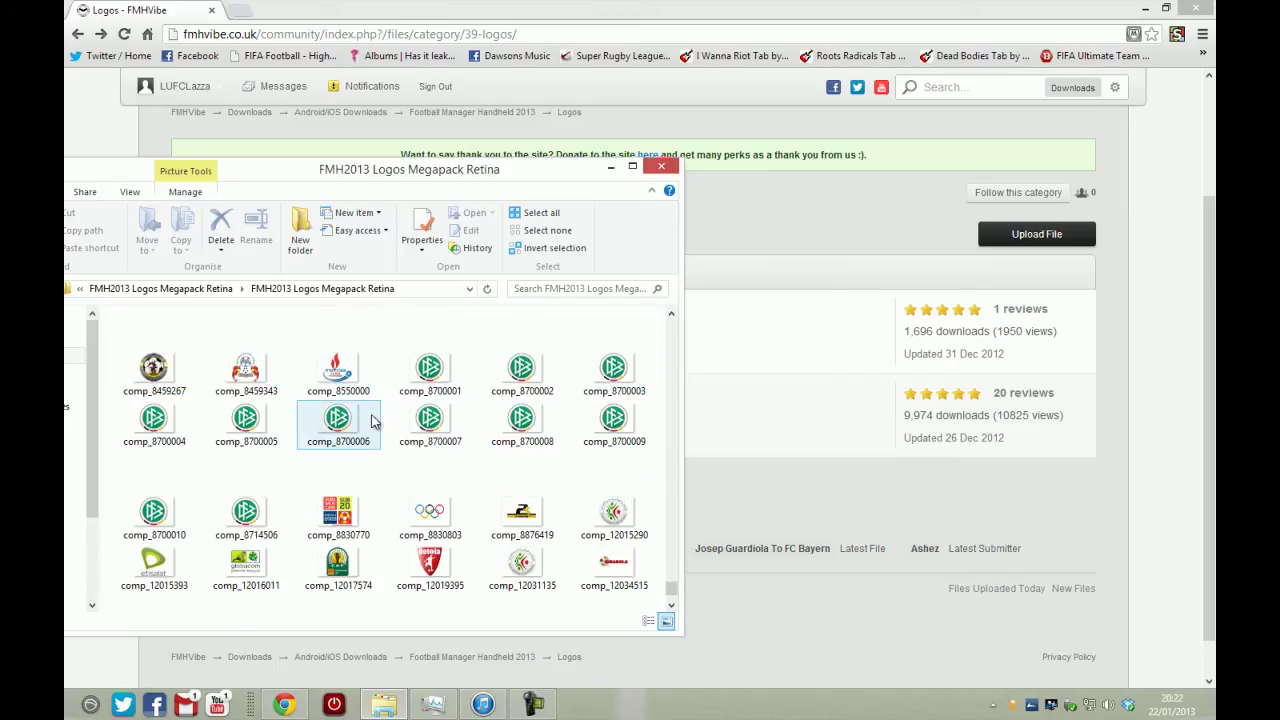
scroll(283, 408, "up", 1)
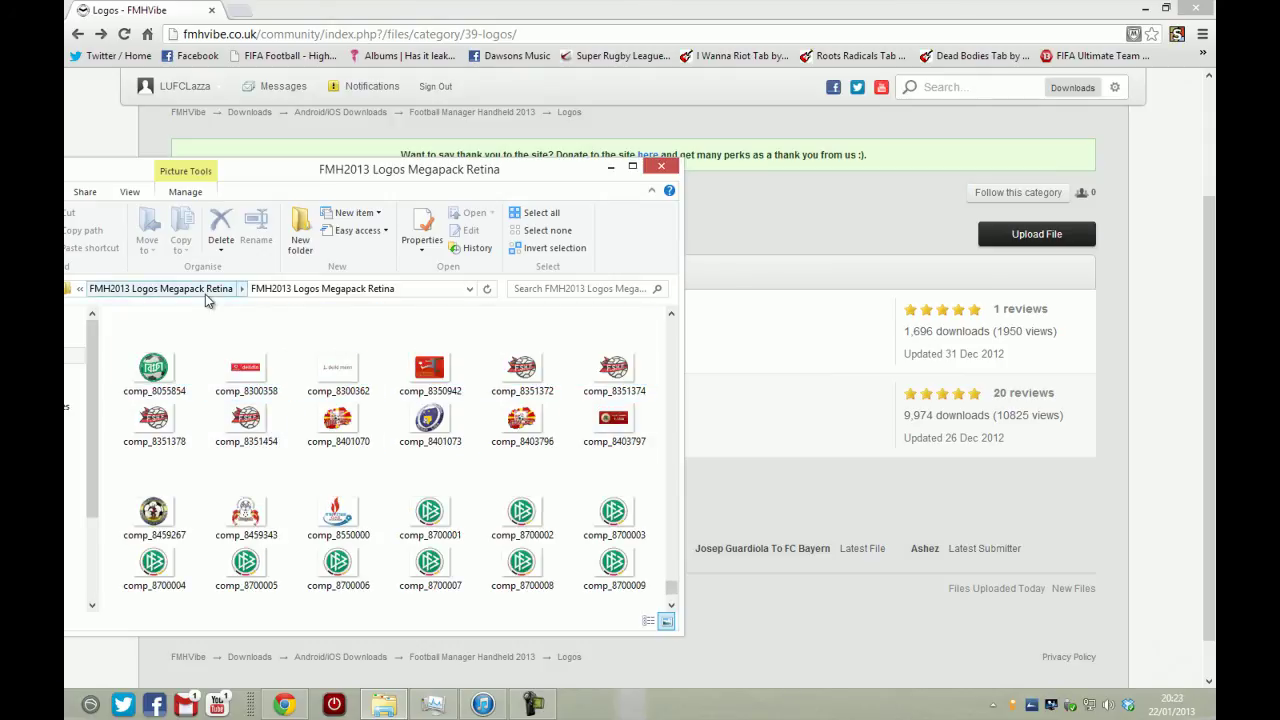
- Switch to iTunes and show the FM 2013 Documents list under File Sharing on the iPad's Apps page
left_click(483, 705)
mouse_move(447, 707)
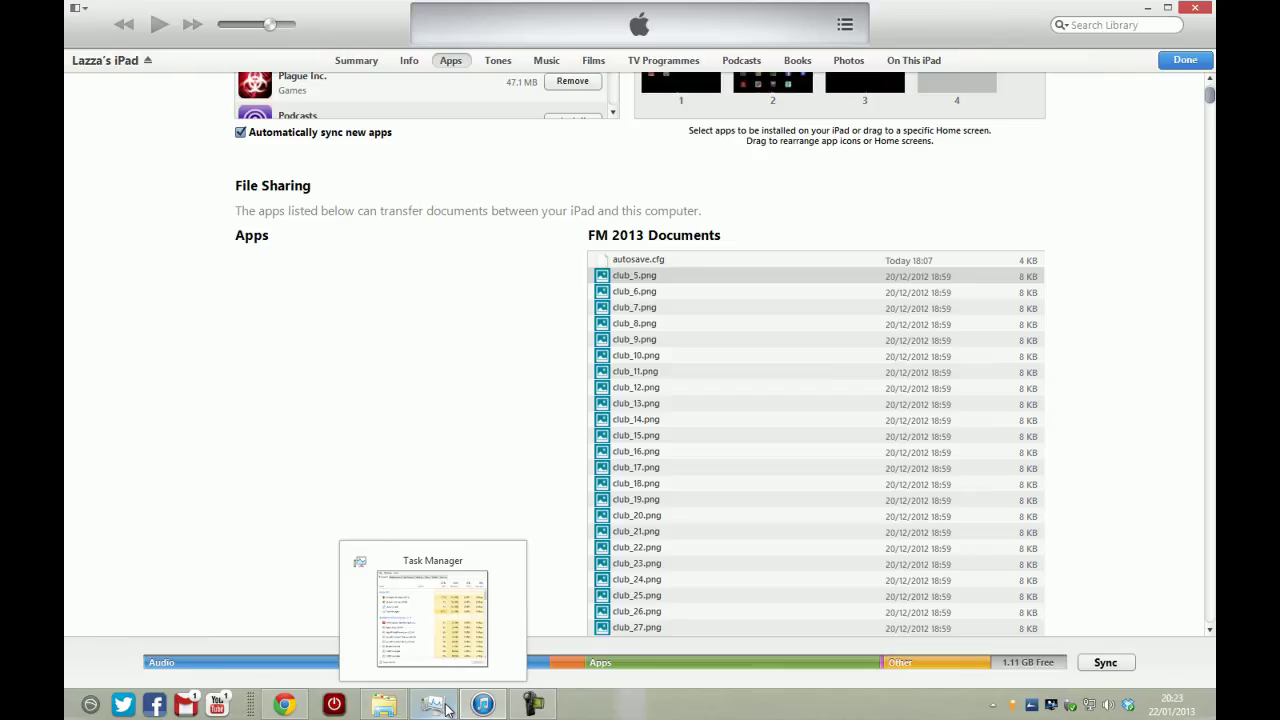
scroll(472, 444, "up", 3)
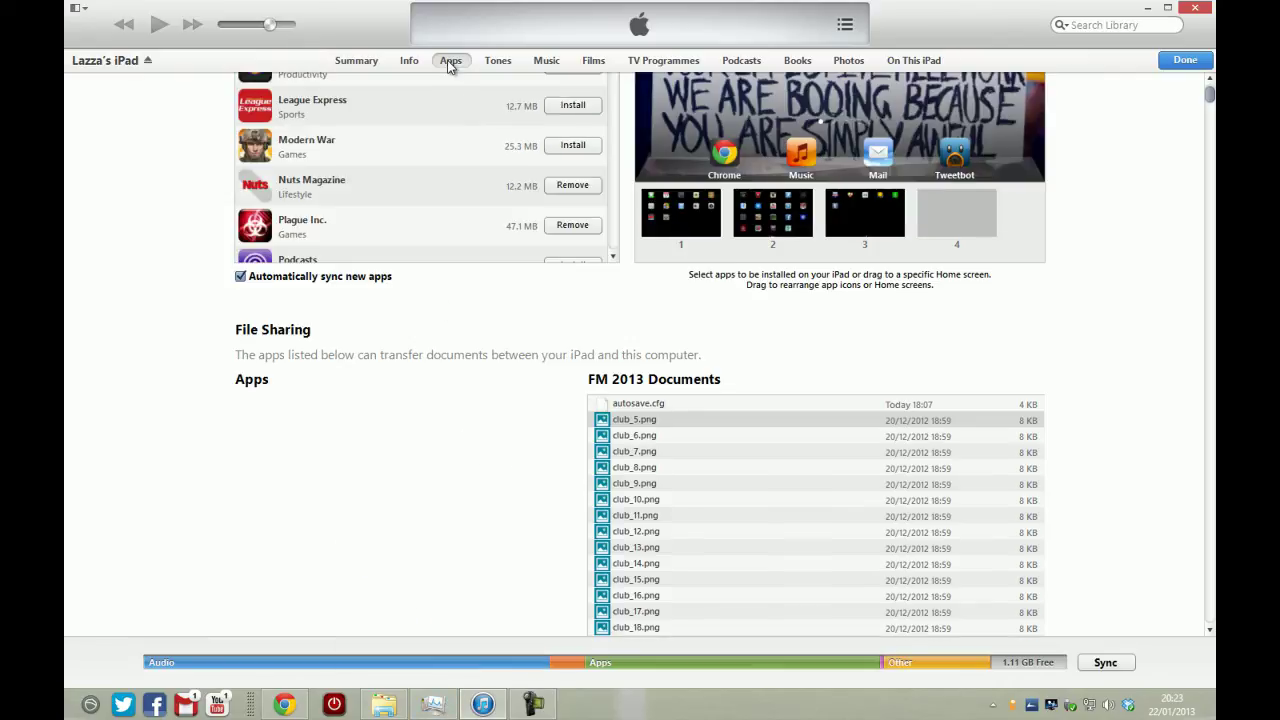
scroll(392, 373, "down", 1)
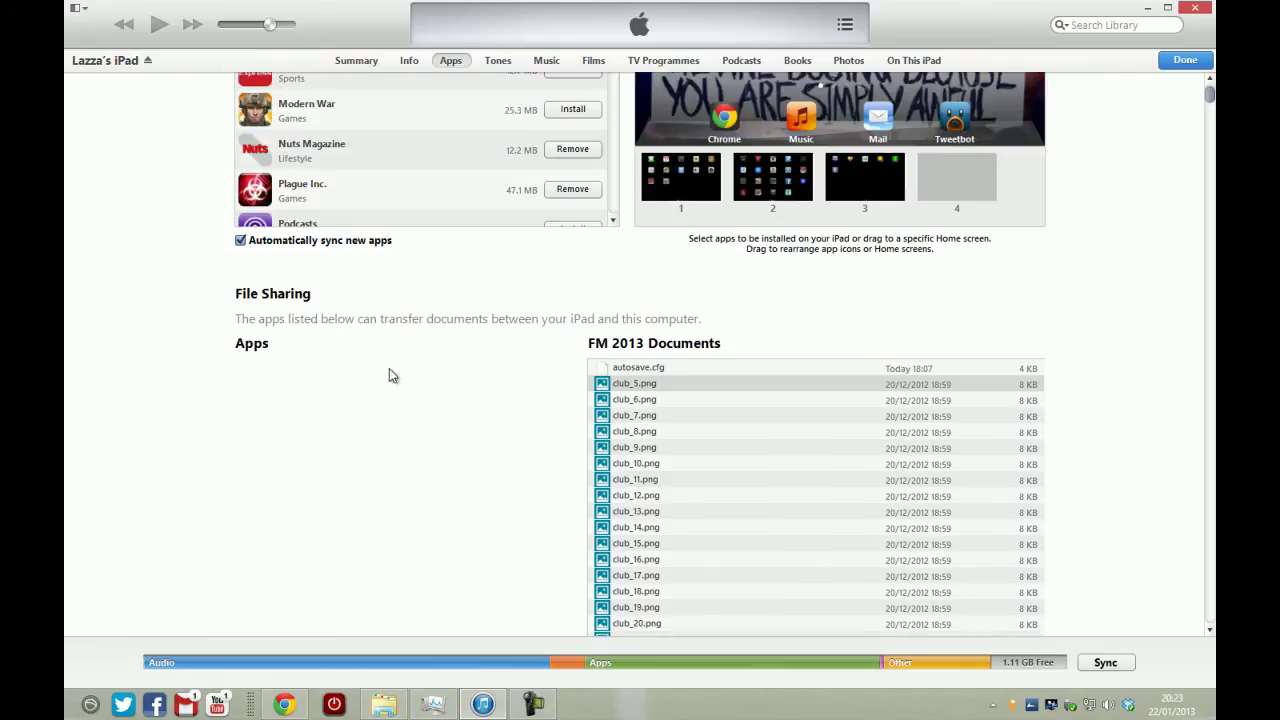
scroll(389, 374, "down", 4)
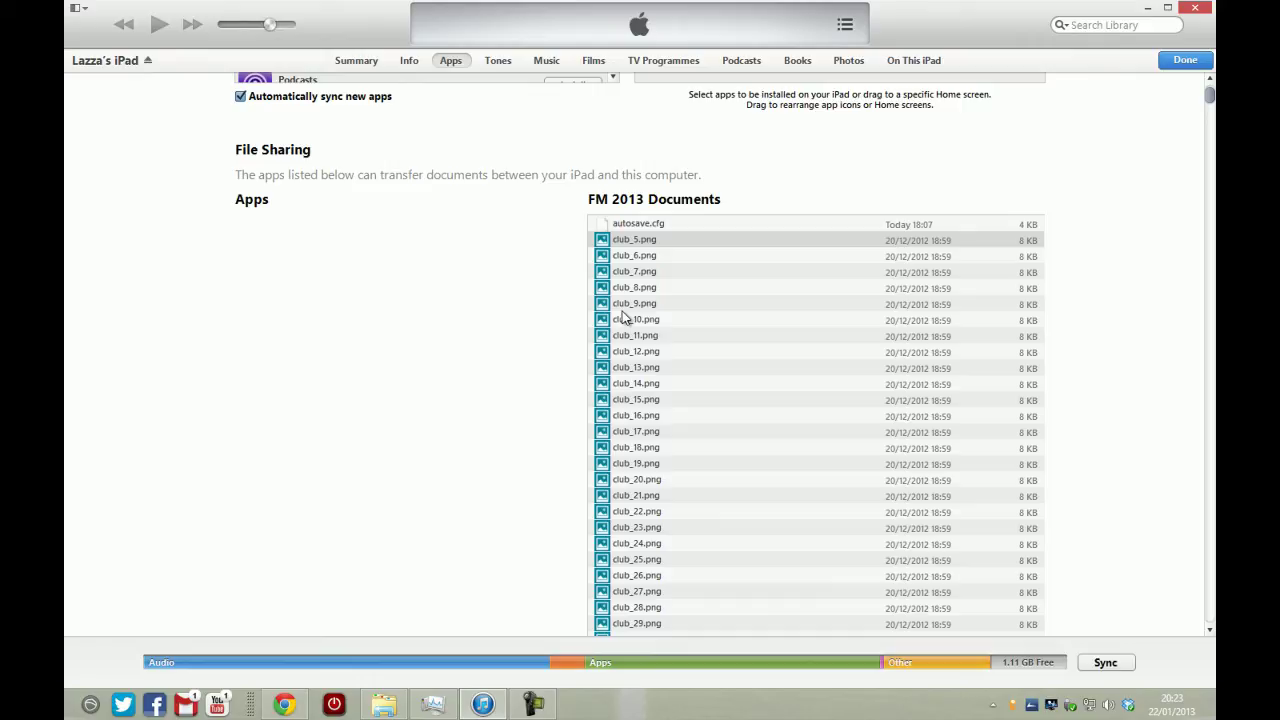
- Switch to File Explorer and try to add all images from the FMH2013 Logos Megapack Retina folder to FM 2013 Documents in iTunes
left_click(401, 700)
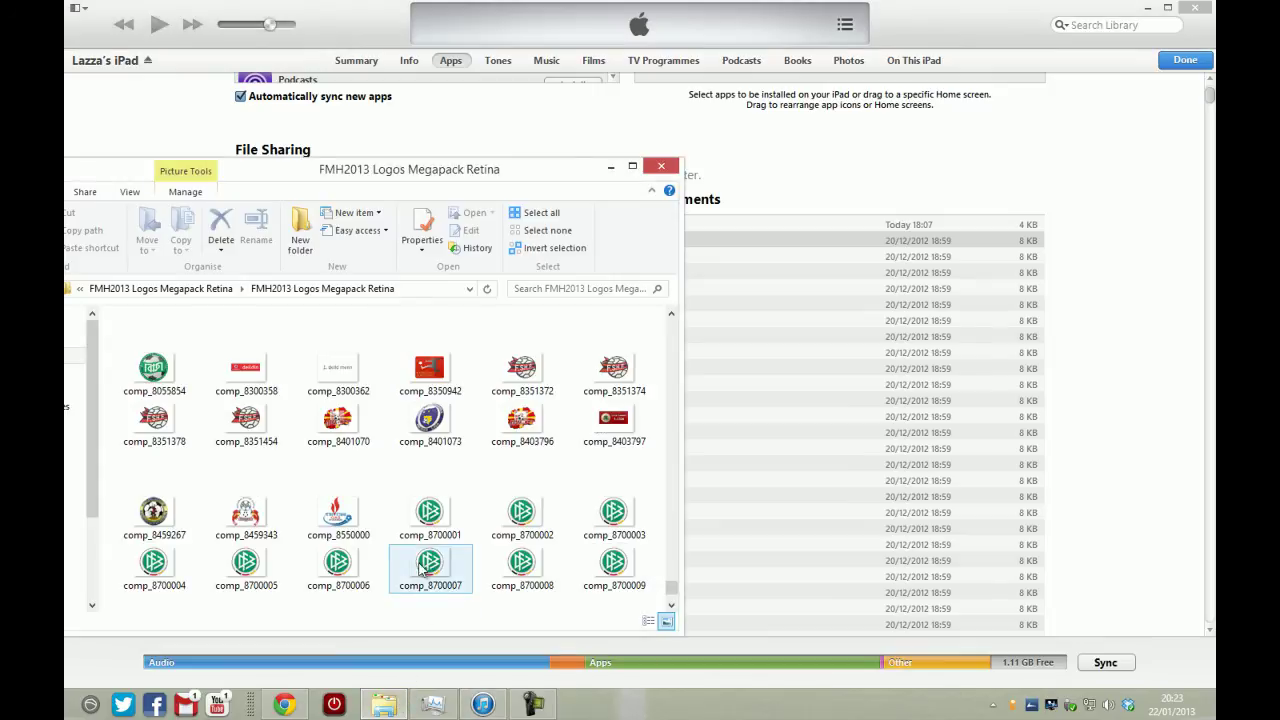
left_click_drag(671, 590, 671, 325)
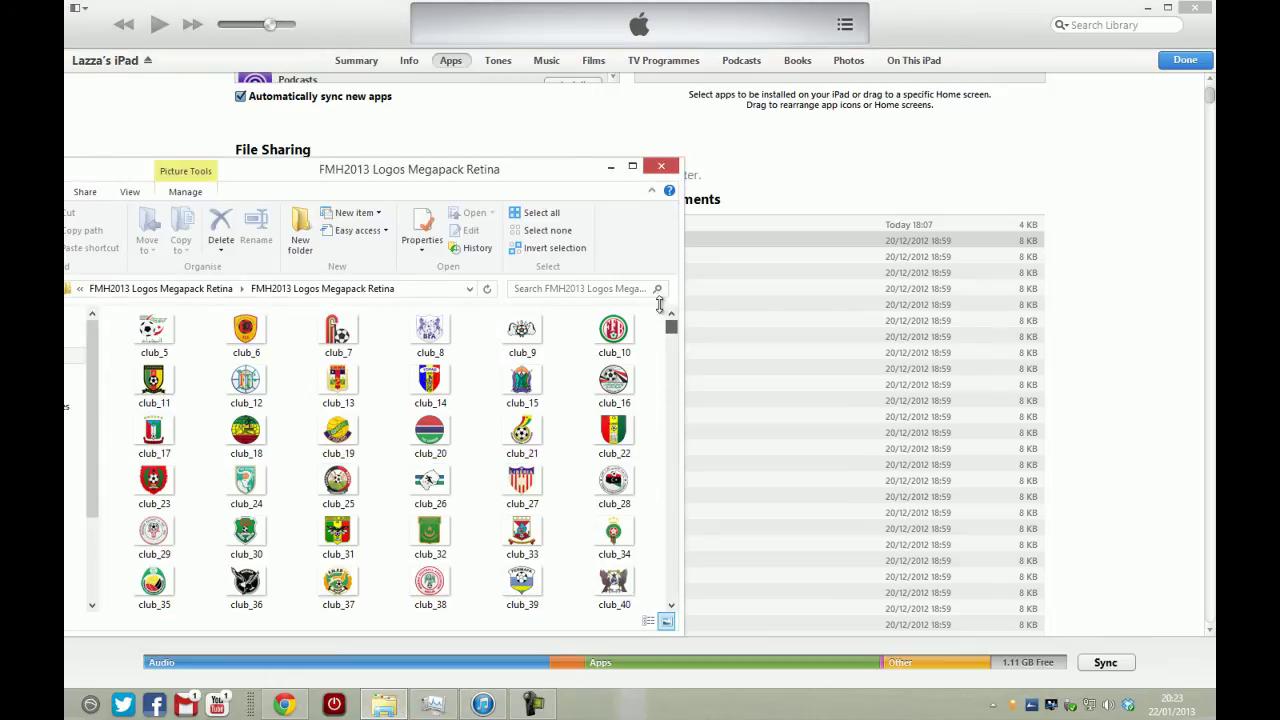
left_click(152, 332)
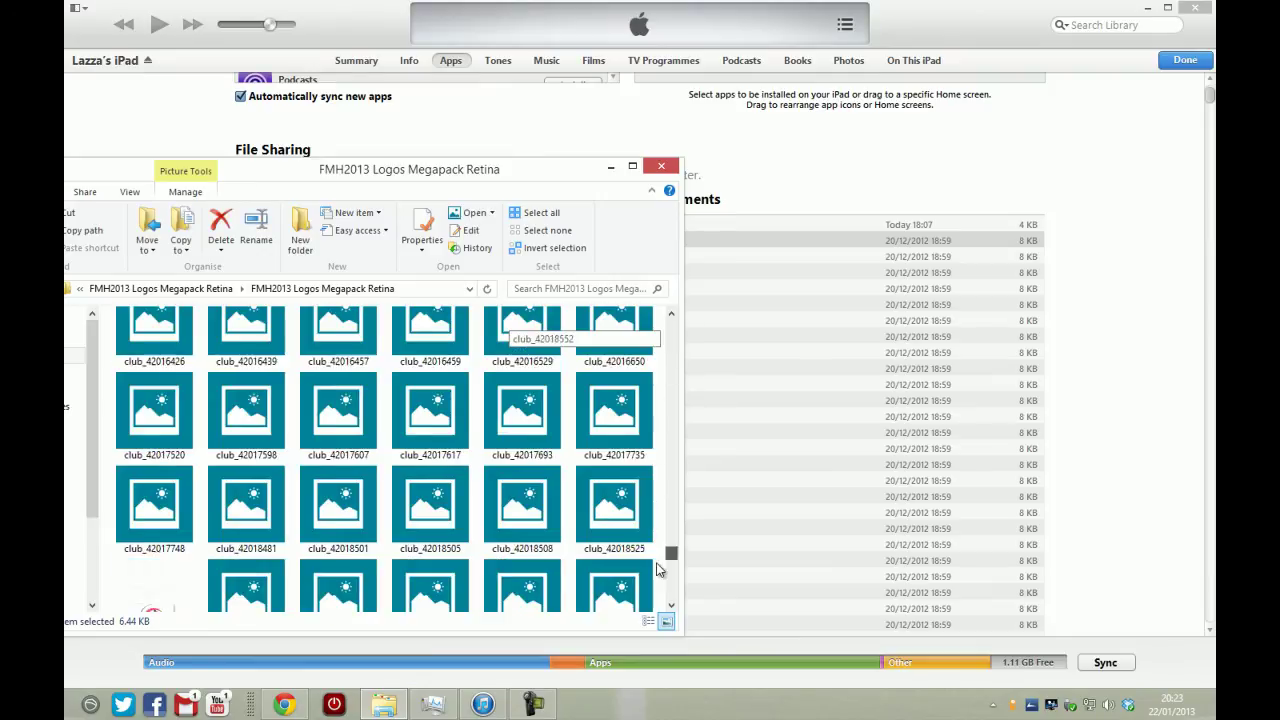
scroll(658, 569, "down", 10)
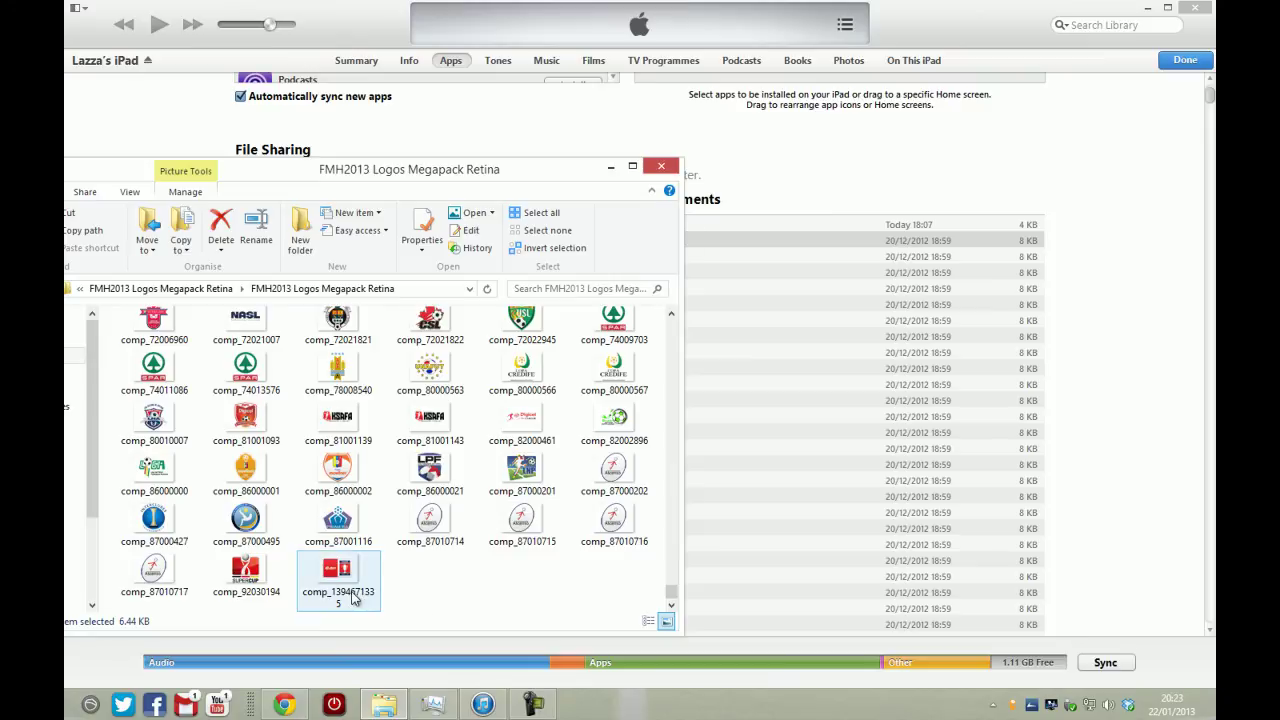
key("ctrl+a")
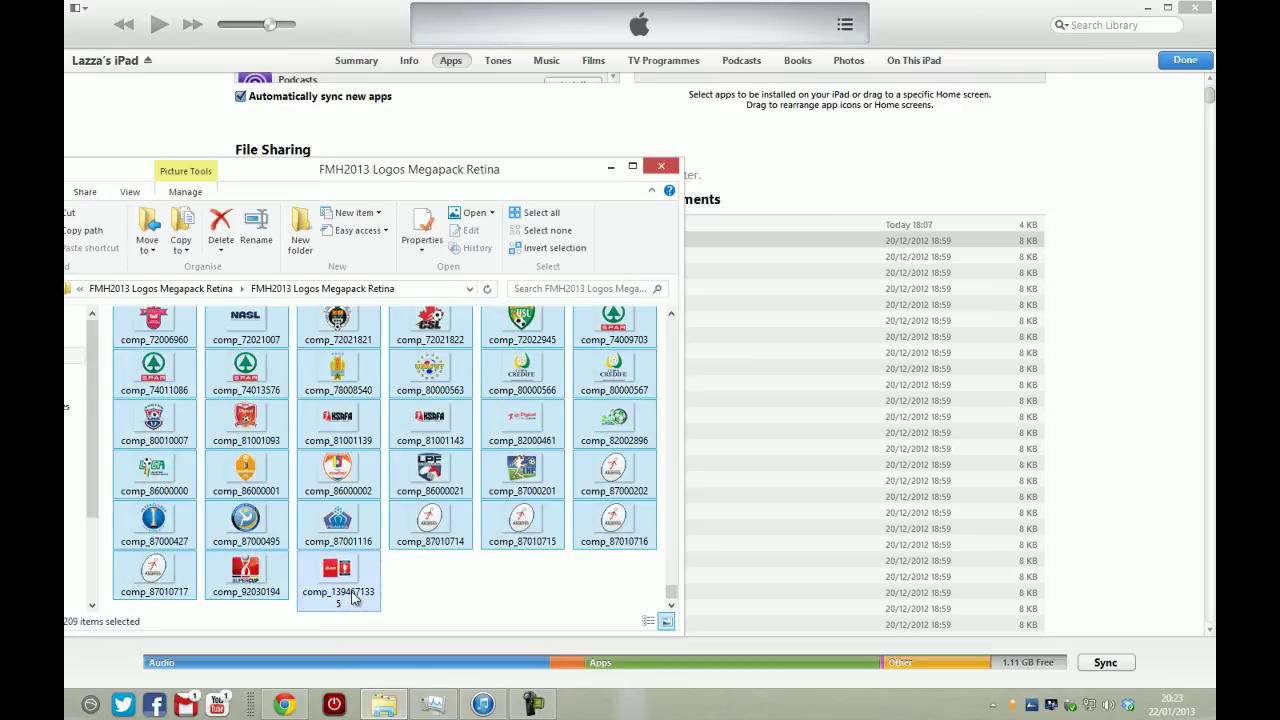
left_click_drag(356, 488, 760, 467)
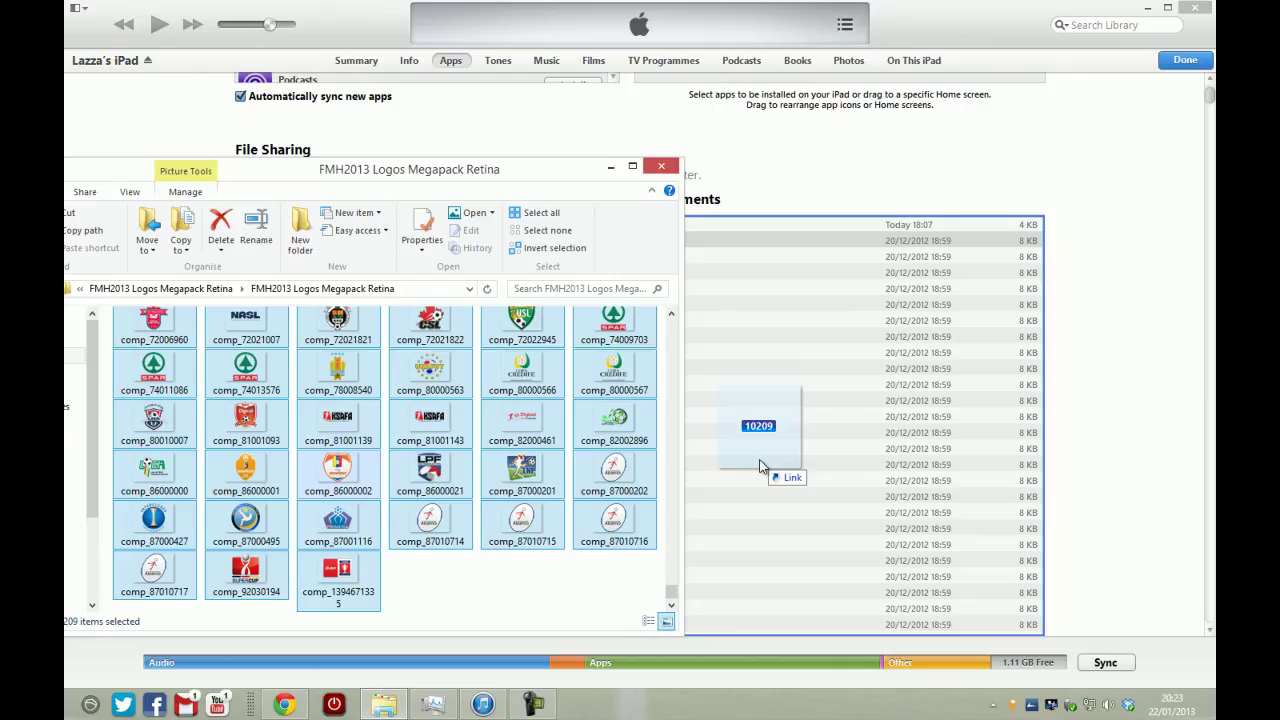
left_click_drag(760, 467, 565, 547)
- Go up to the Downloads folder and check the FMHVibe folder's size on disk in its properties
left_click(226, 289)
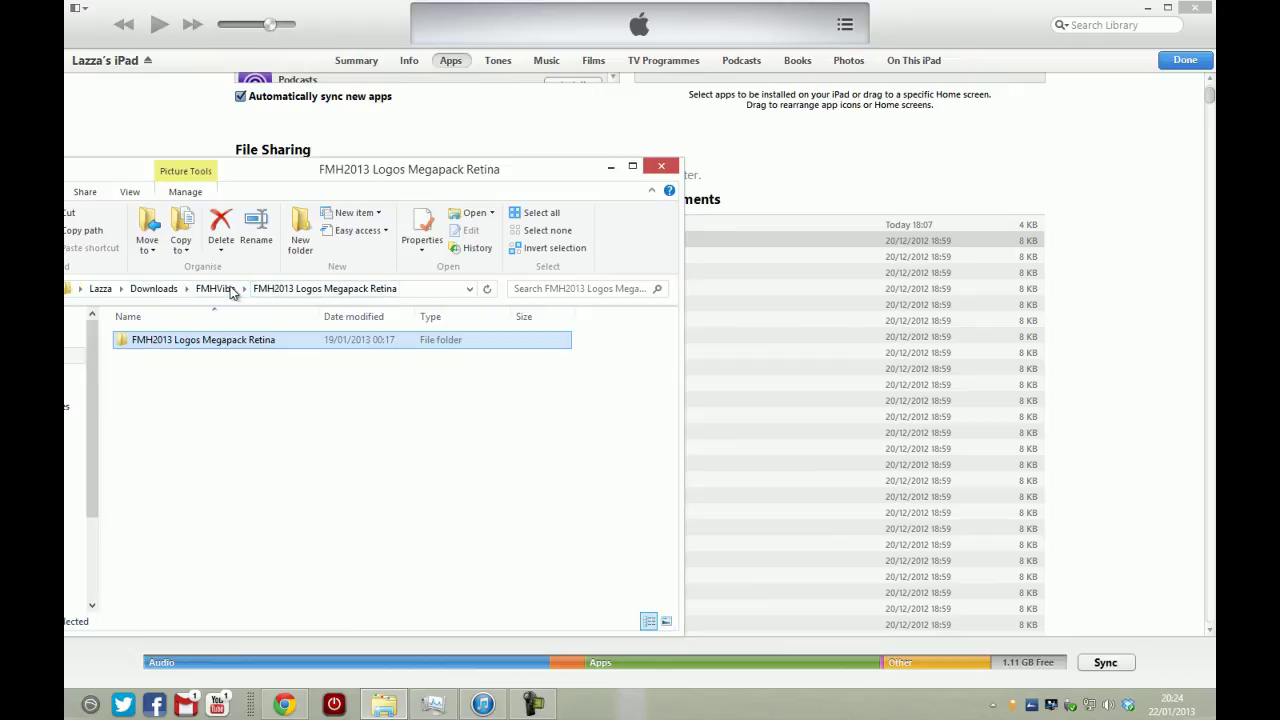
left_click(153, 288)
right_click(577, 490)
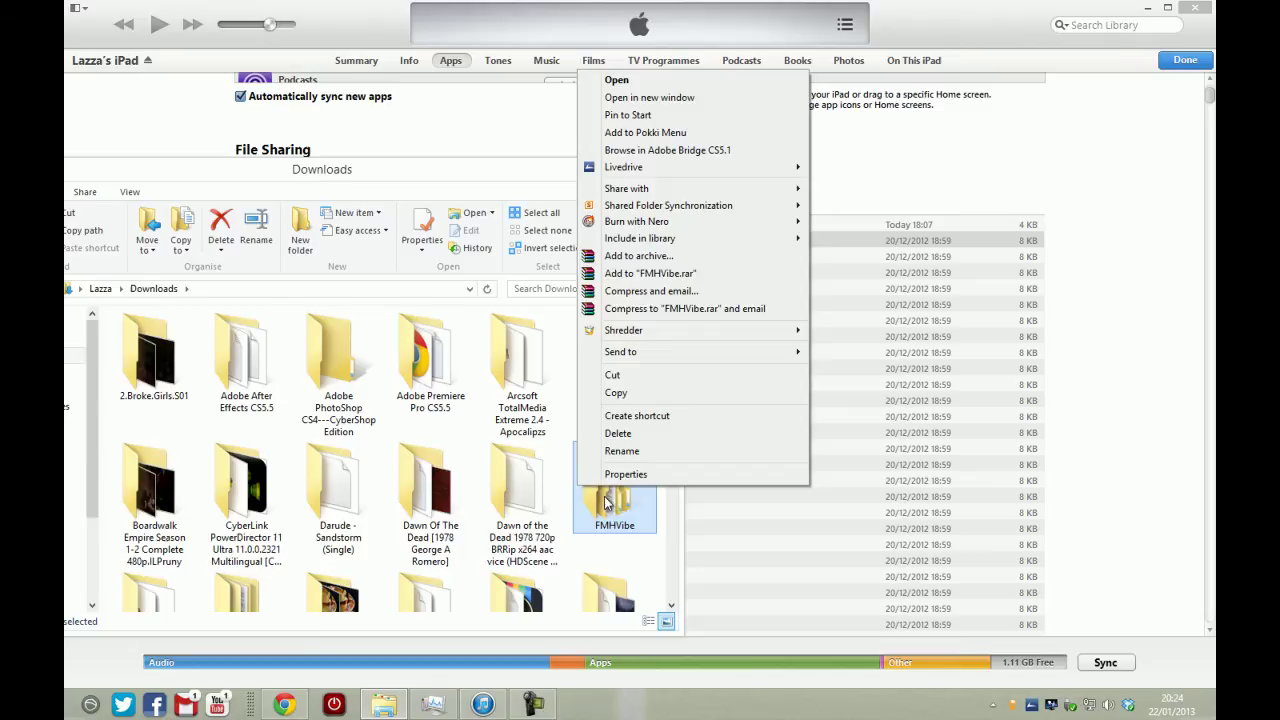
left_click(613, 476)
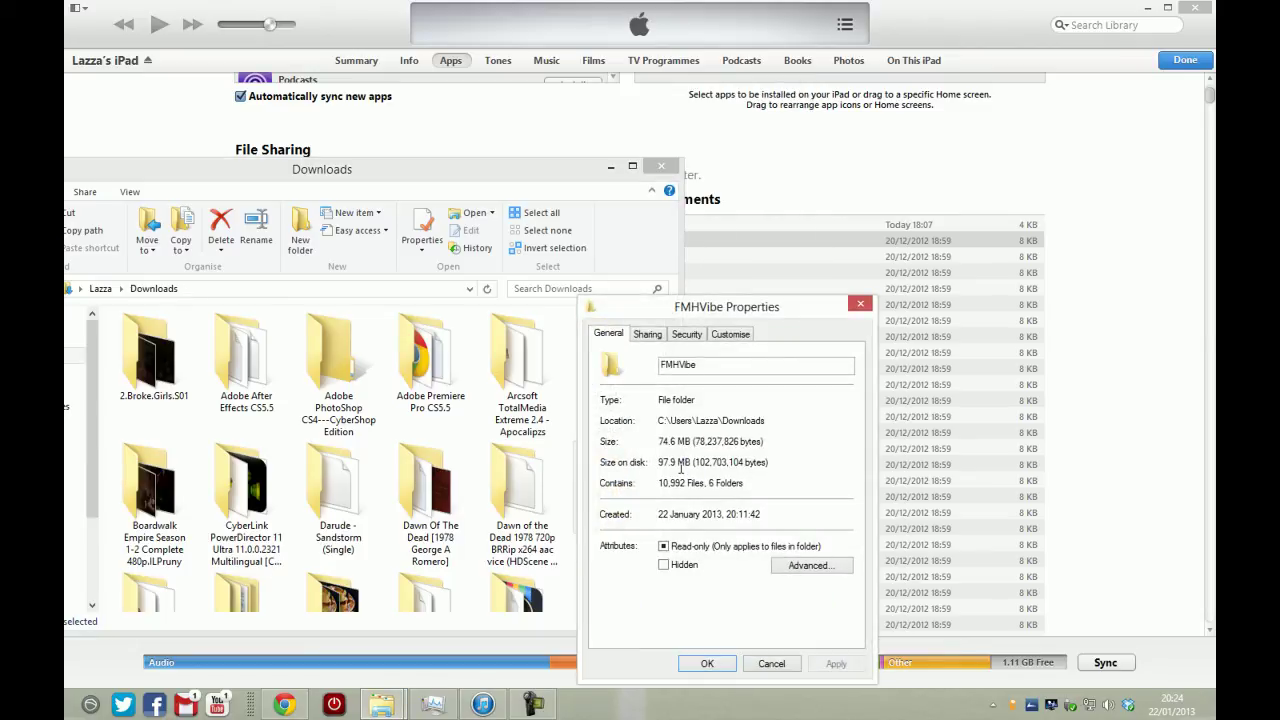
left_click_drag(680, 466, 658, 465)
left_click(860, 305)
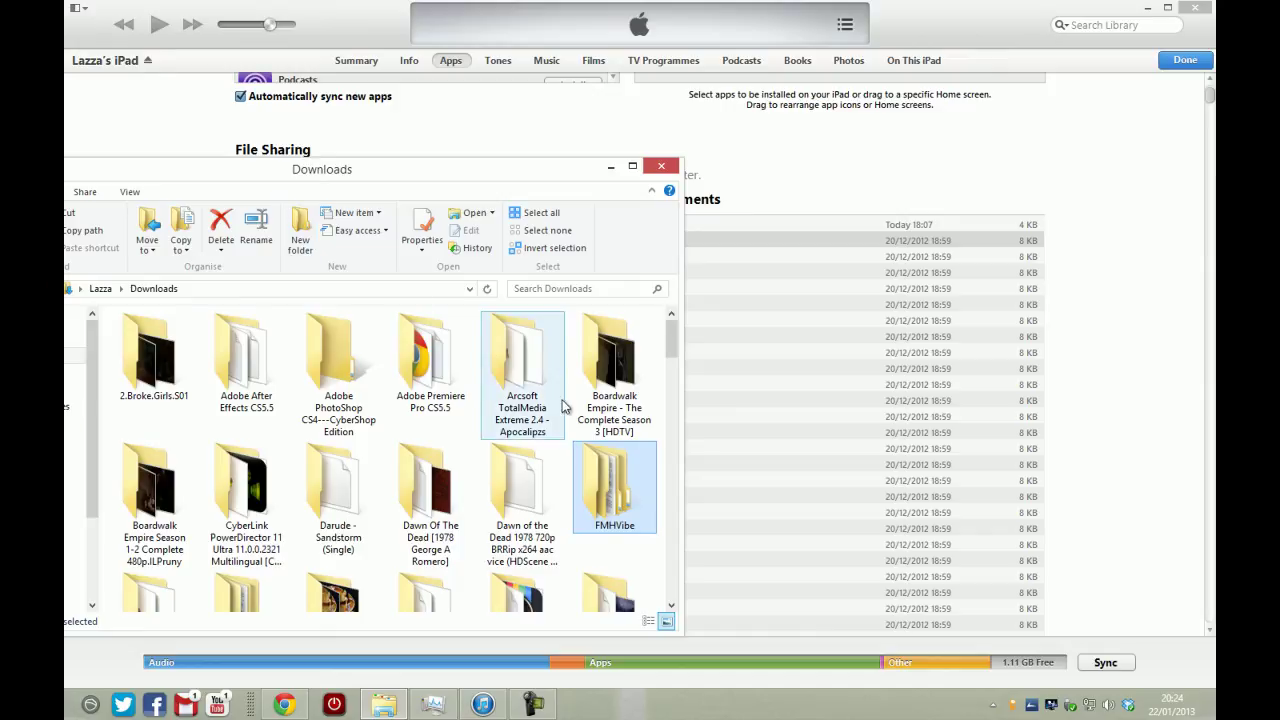
- Switch back to iTunes and look through the logo files listed in FM 2013 Documents under File Sharing
left_click(767, 192)
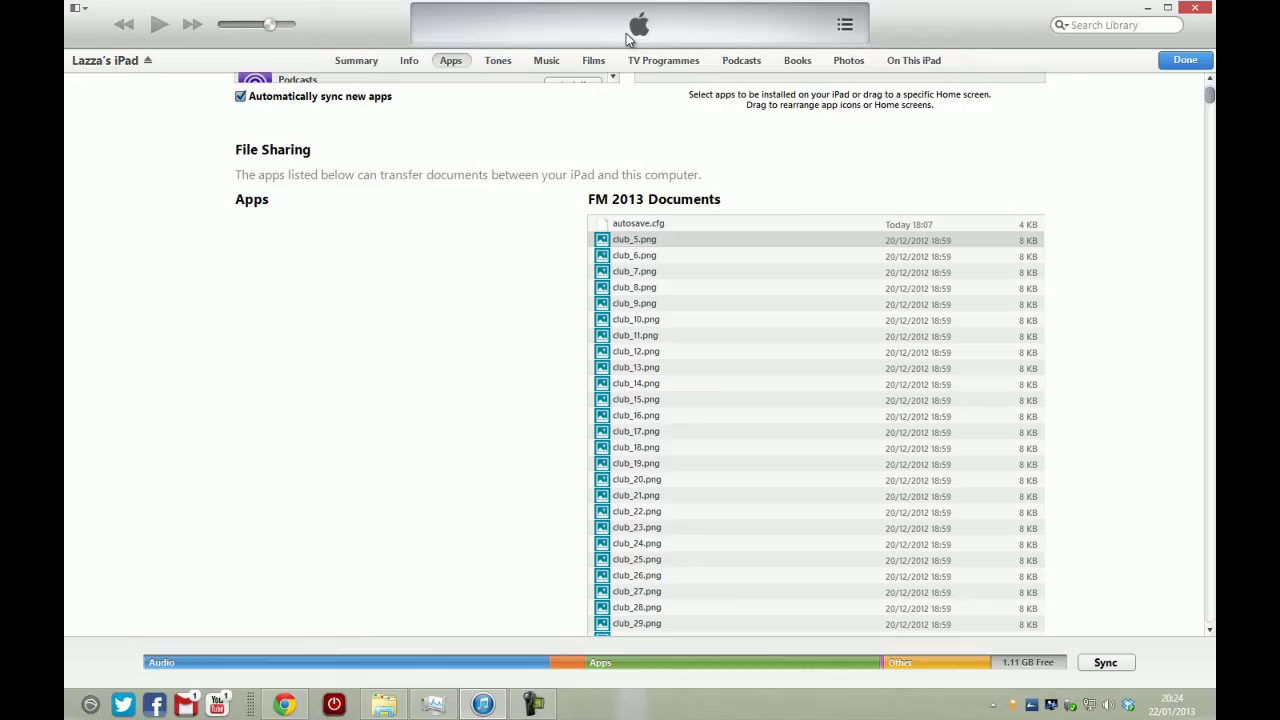
scroll(503, 319, "up", 3)
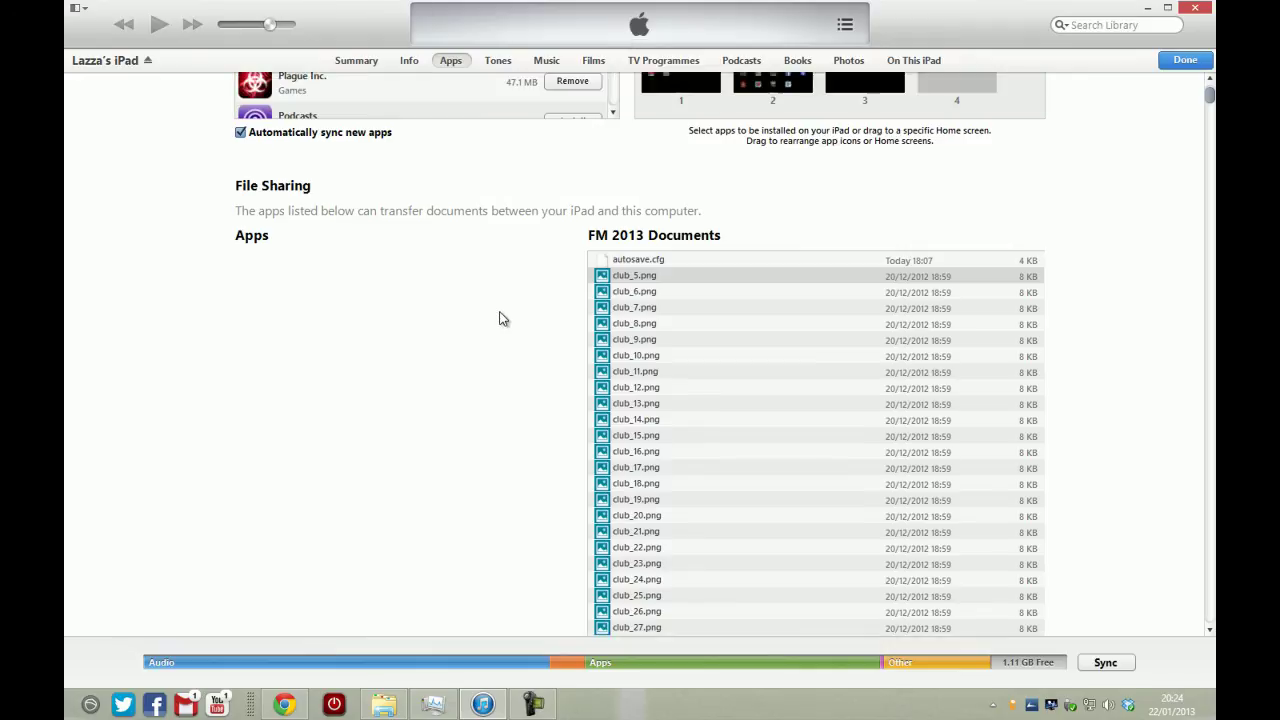
scroll(521, 340, "down", 1)
left_click(636, 486)
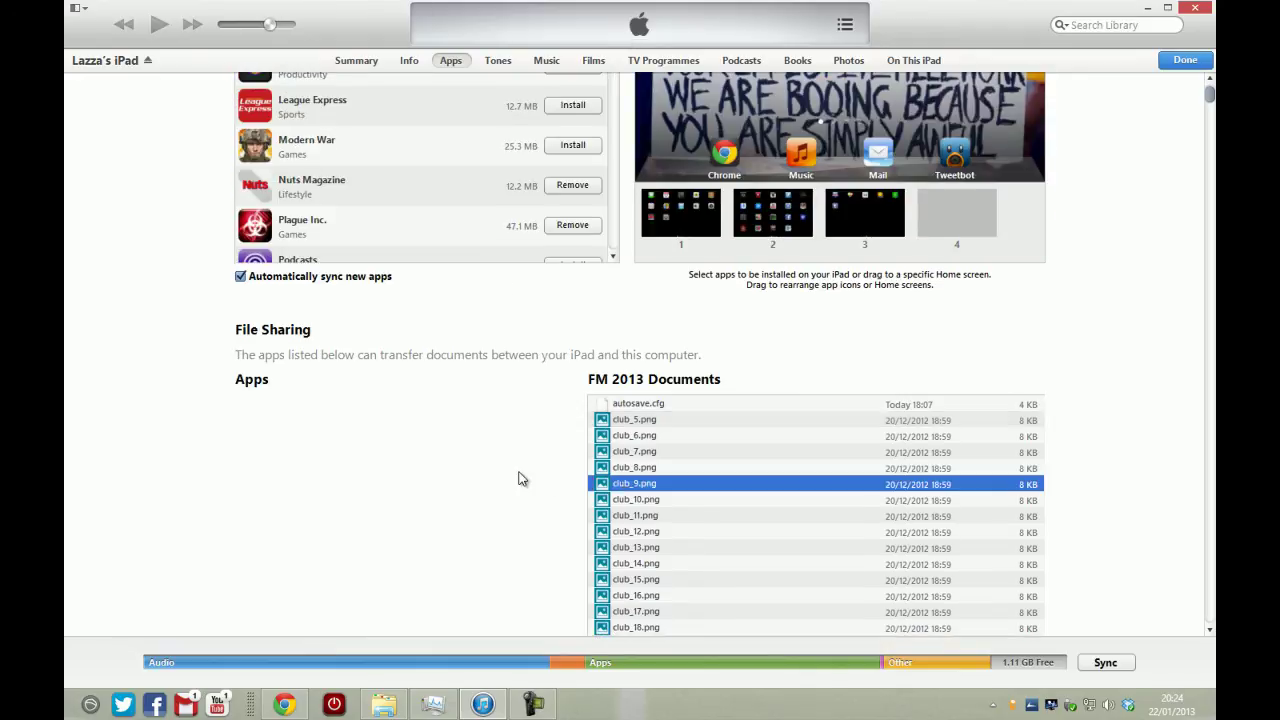
scroll(520, 479, "down", 1)
scroll(520, 479, "down", 4)
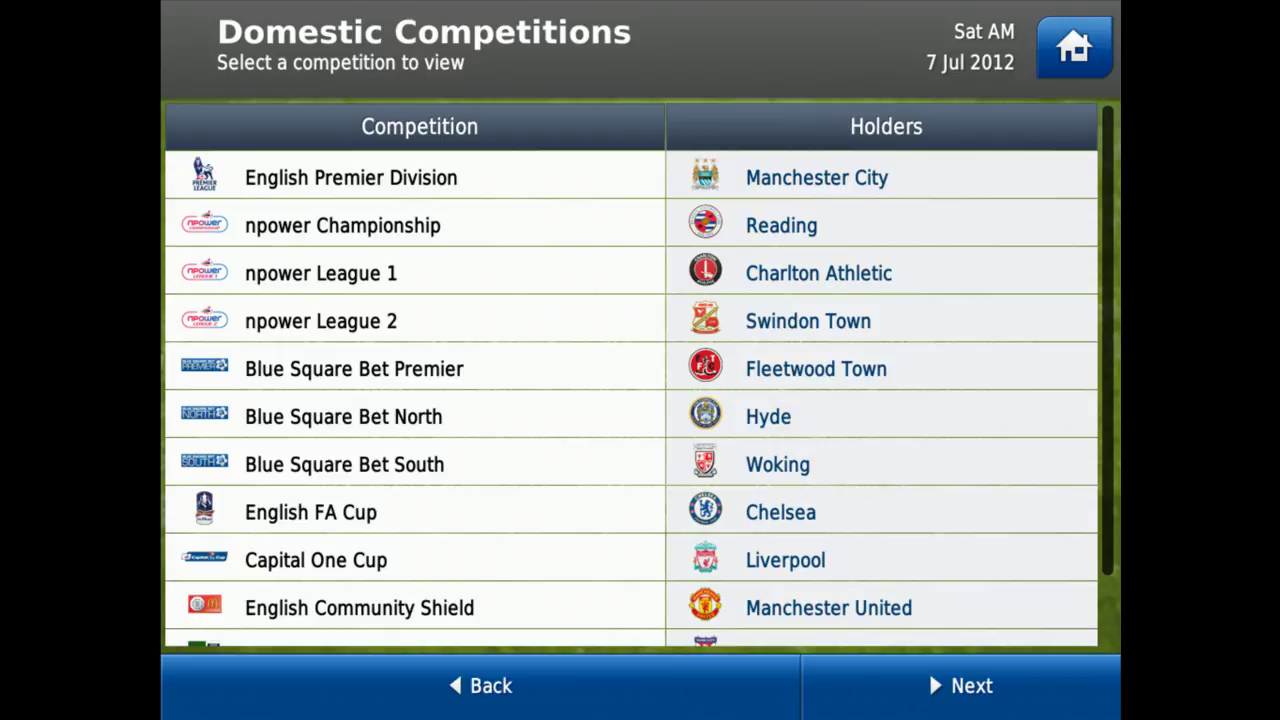
- In FM 2013 on the iPad, open the English Premier Division league table and check the club logos down to the last place
left_click(351, 177)
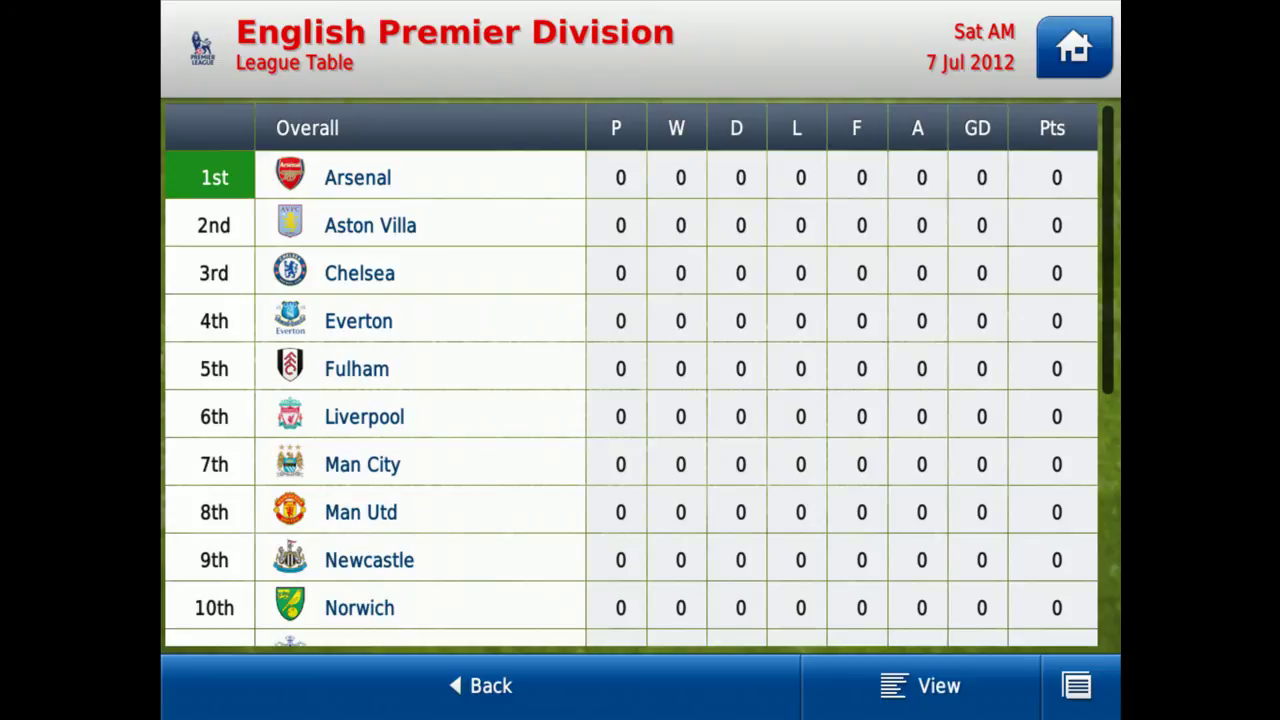
scroll(630, 400, "down", 5)
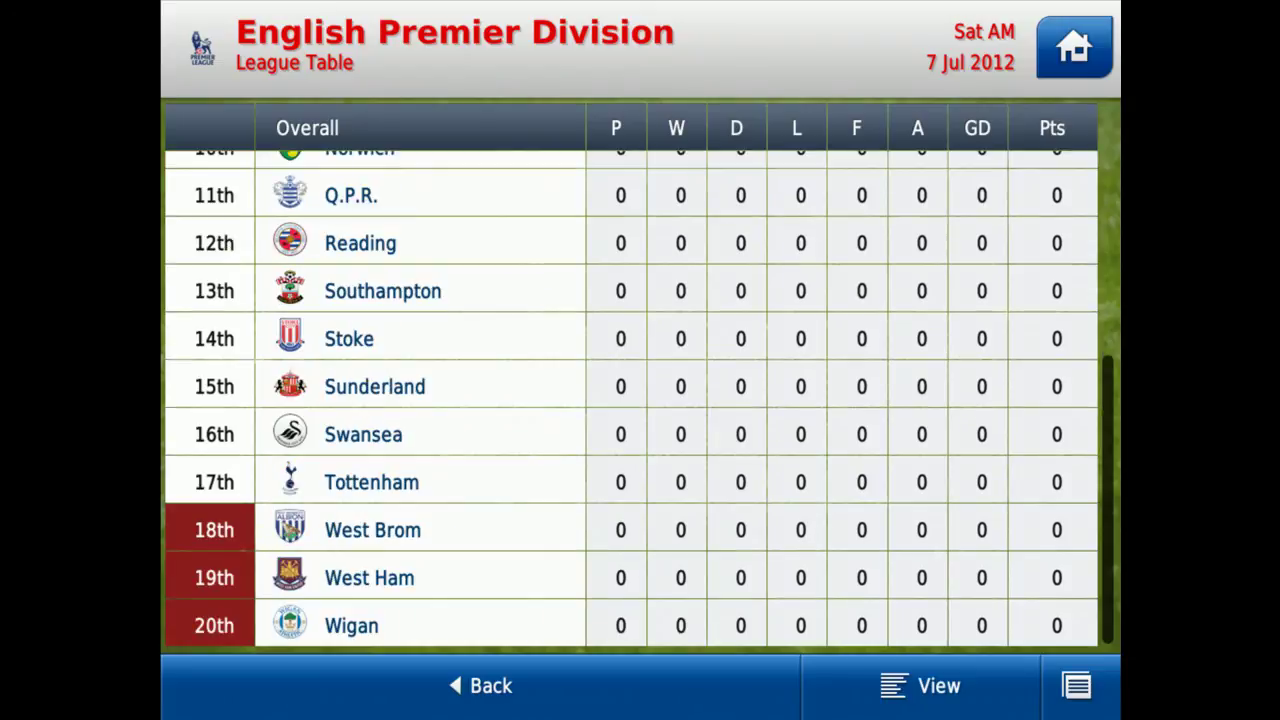